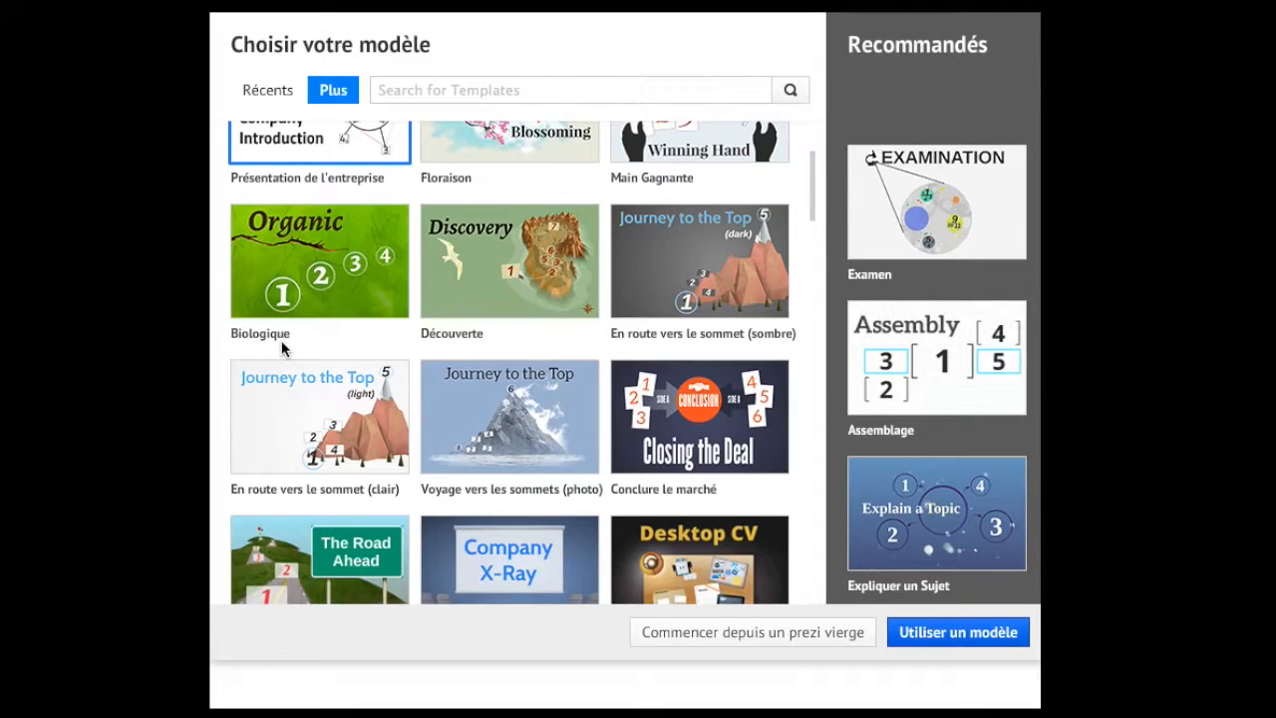
# Create a new prezi from the Biologique (Organic) template
pyautogui.click(319, 247)
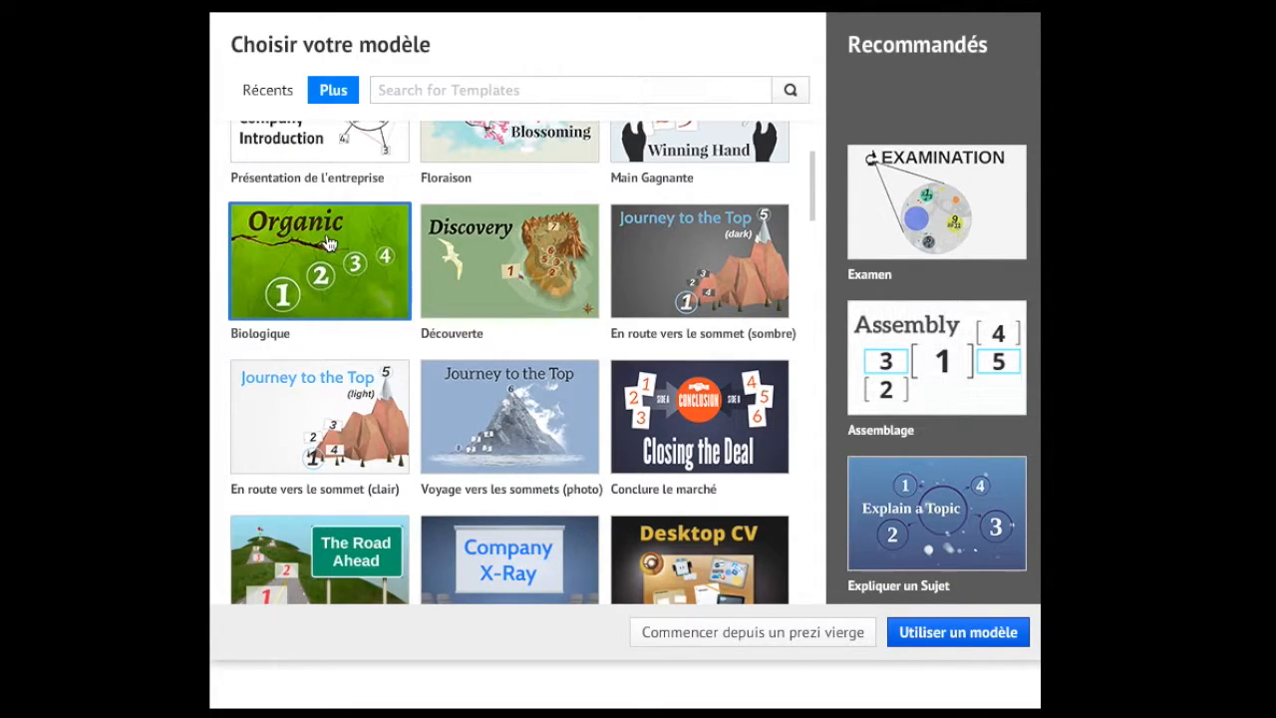
pyautogui.click(955, 645)
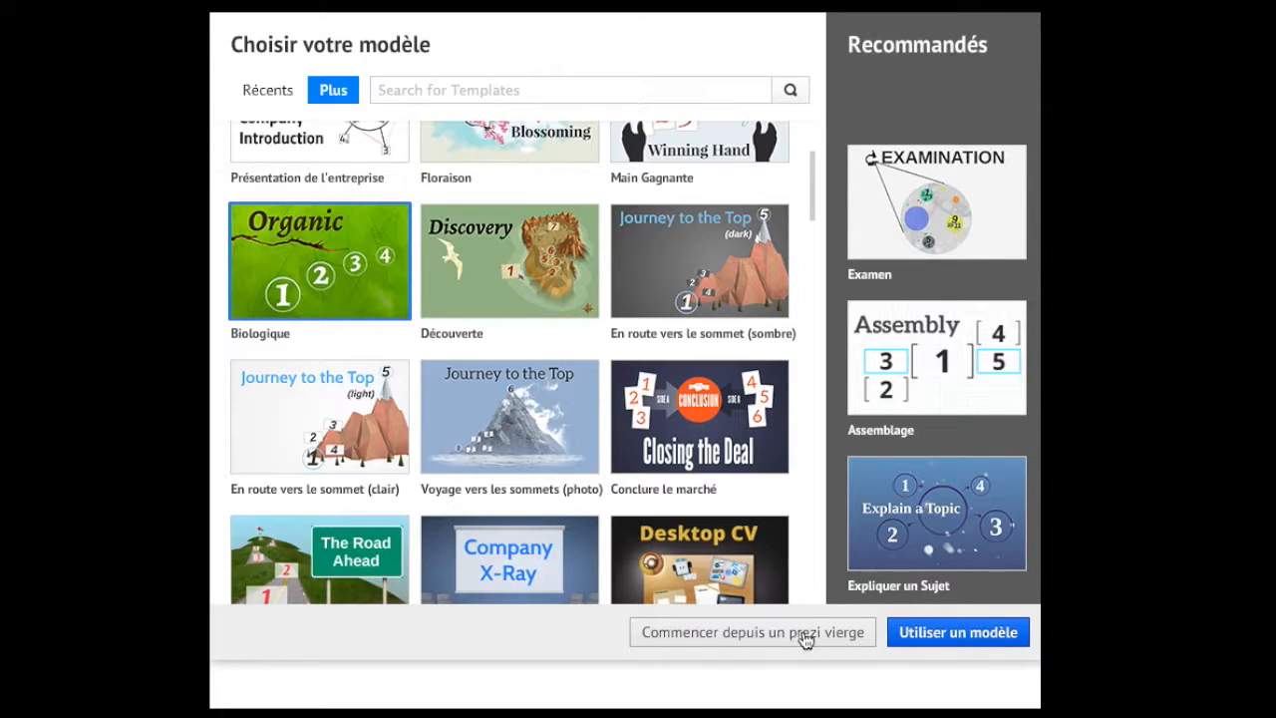
pyautogui.click(957, 634)
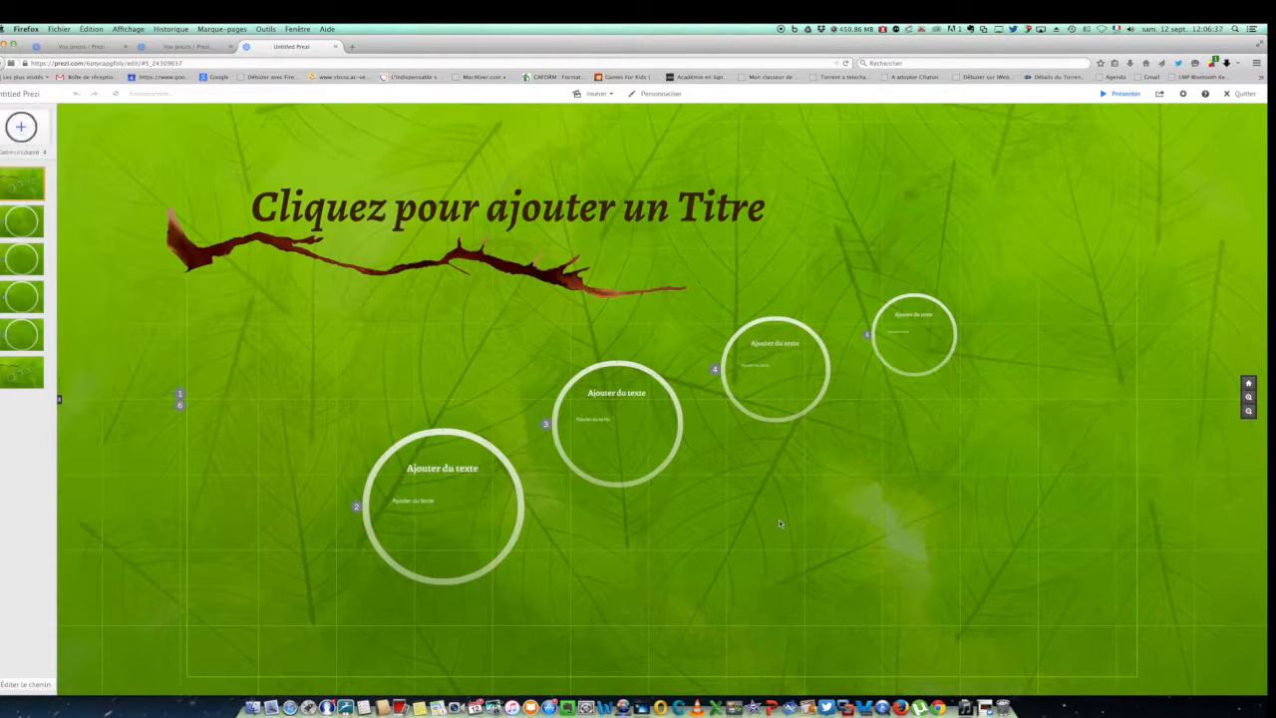
# Replace the title placeholder of the presentation with "Les tutos de la Cardie"
pyautogui.click(520, 217)
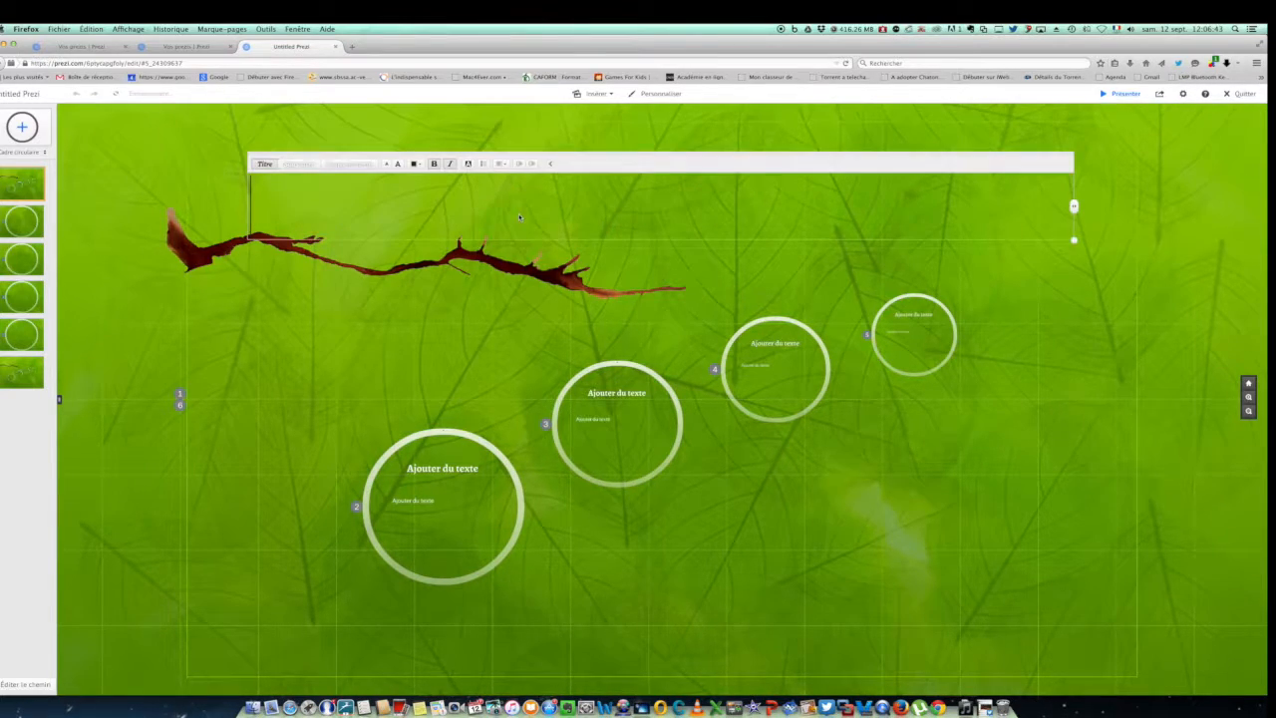
pyautogui.write('Les')
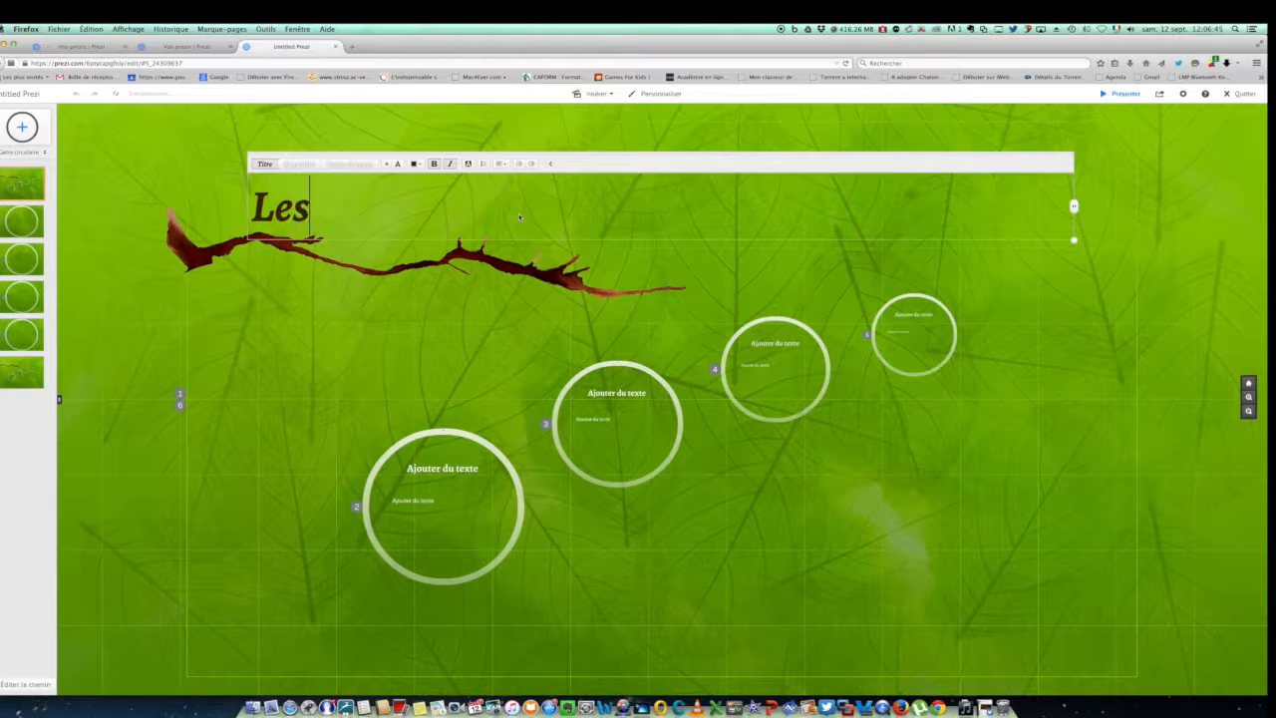
pyautogui.write(' tutoas ')
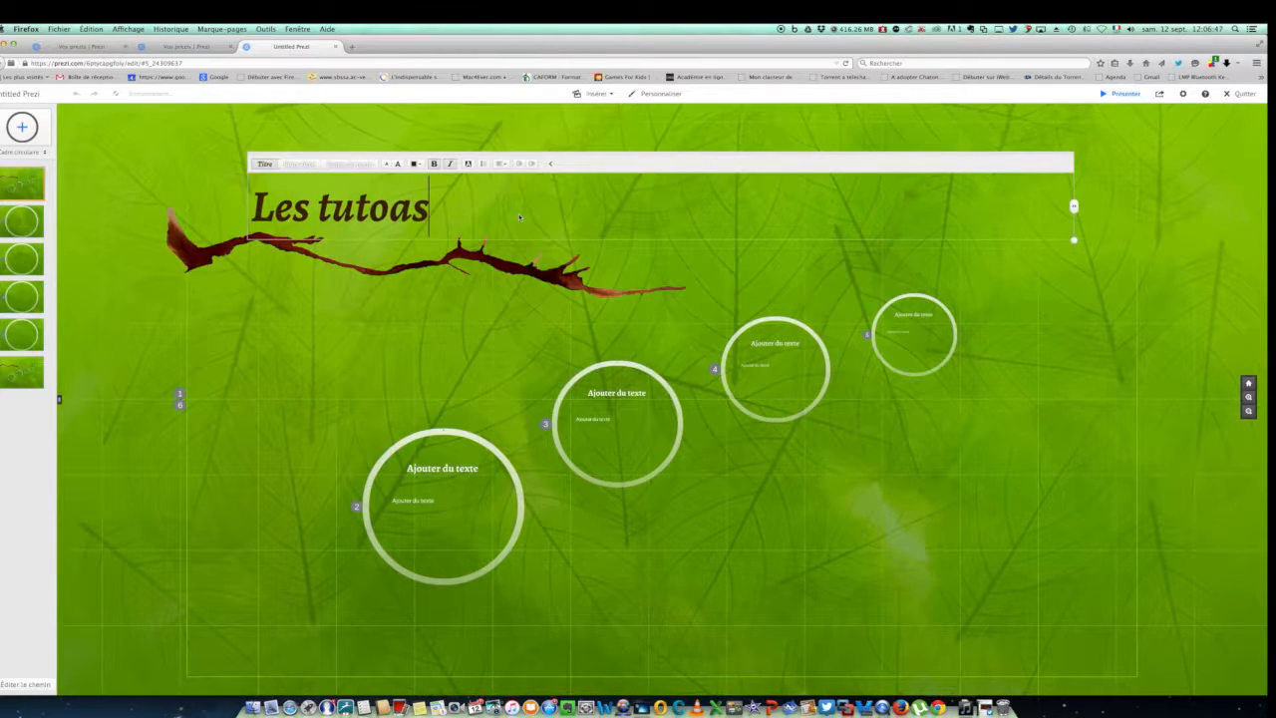
pyautogui.write('d')
pyautogui.press('BackSpace')
pyautogui.press('BackSpace')
pyautogui.press('BackSpace')
pyautogui.press('BackSpace')
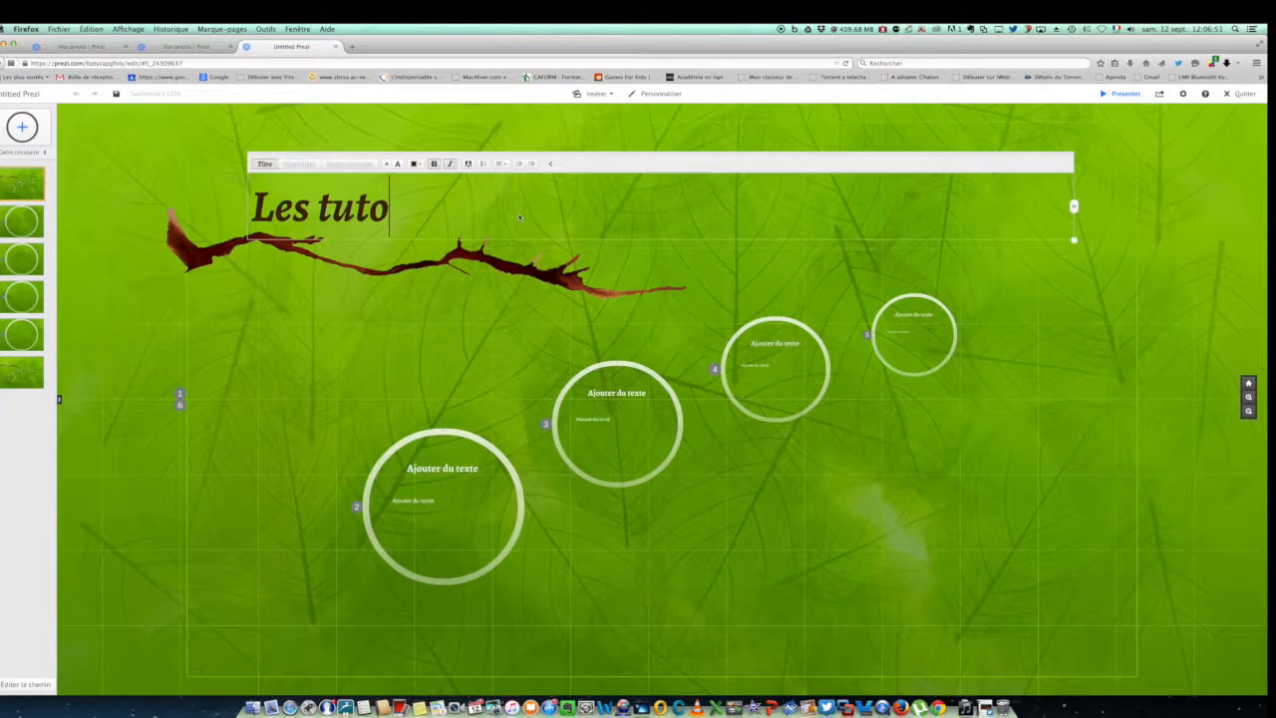
pyautogui.write('s de la Cardie')
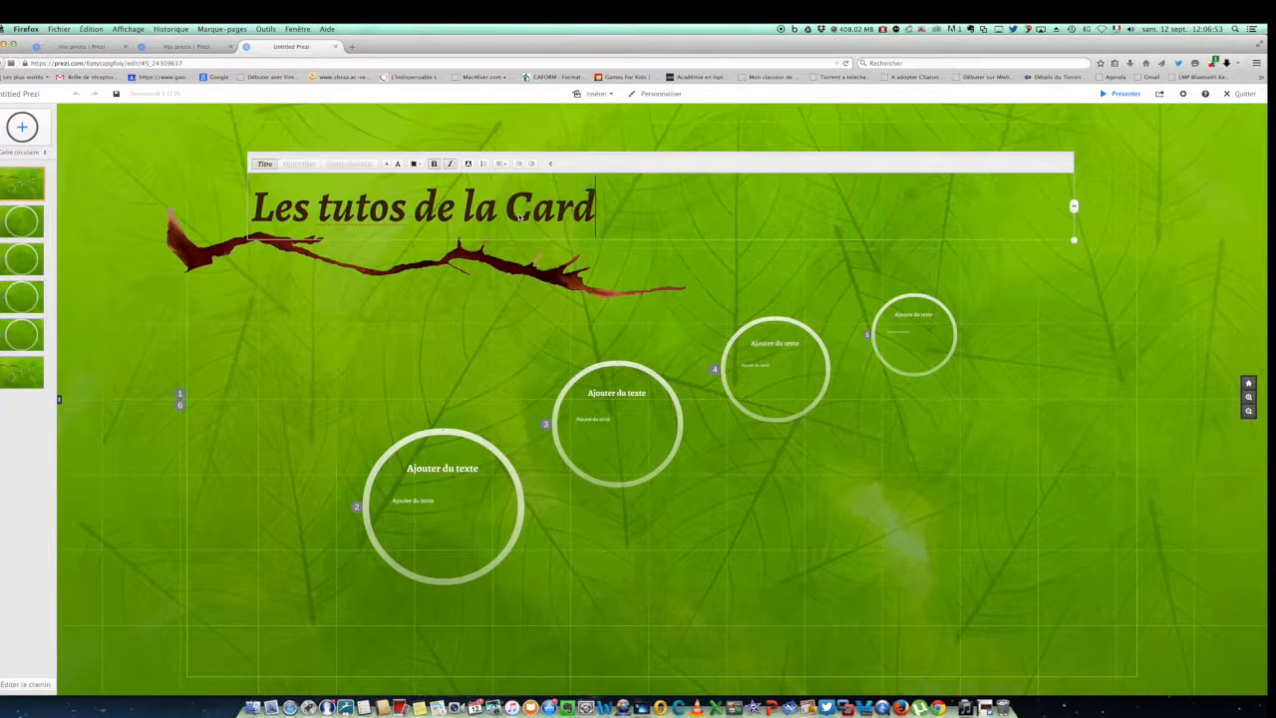
# Zoom to the first circular frame and enter "Coucou" as its heading
pyautogui.scroll(5, 454, 427)
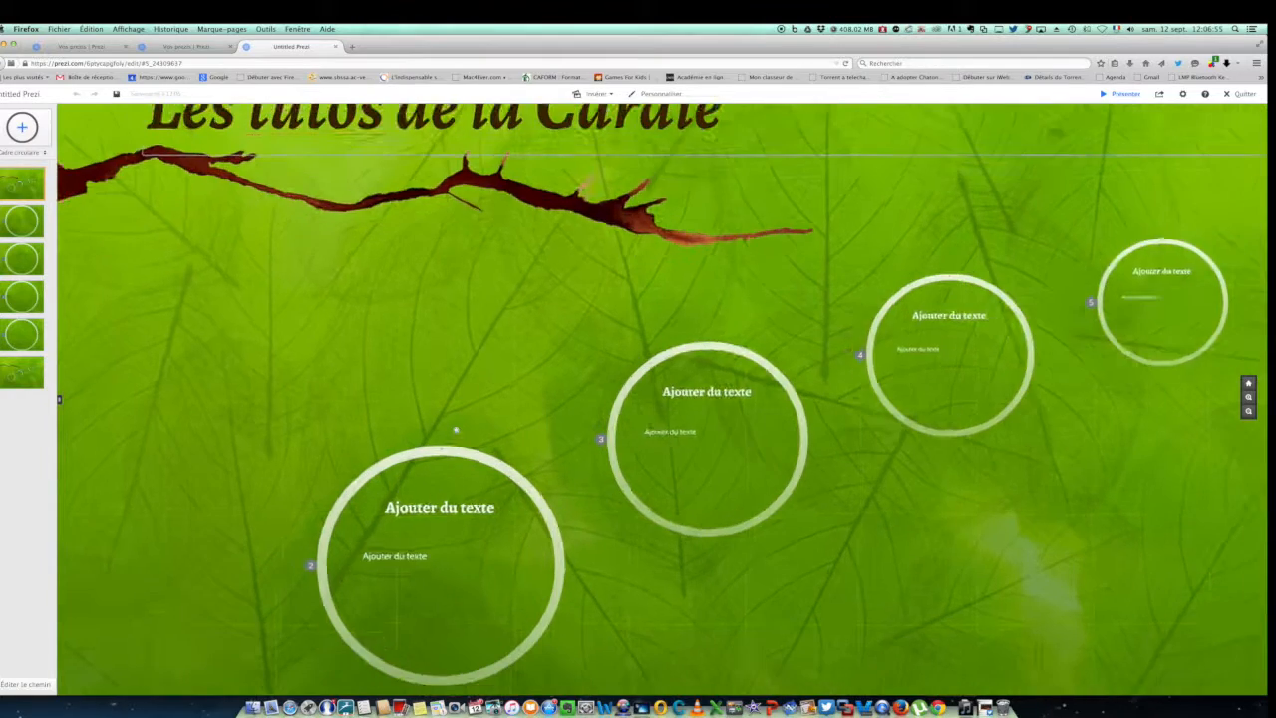
pyautogui.scroll(-3, 456, 430)
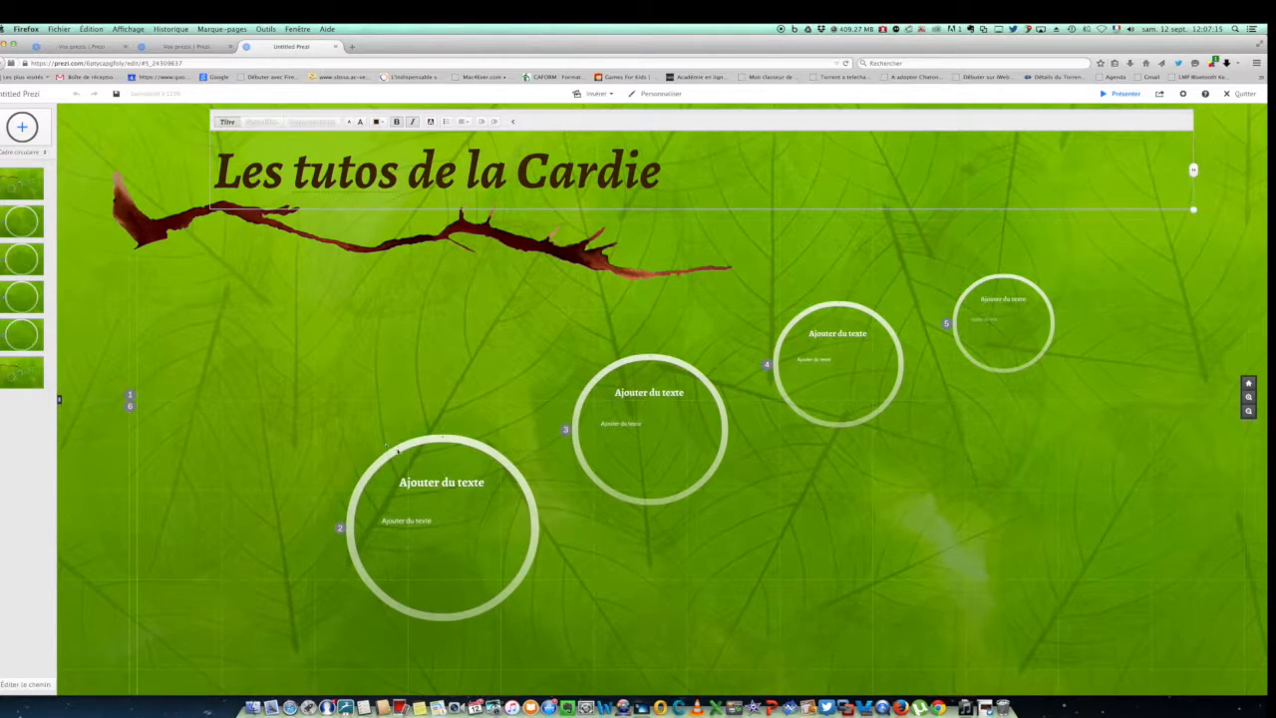
pyautogui.click(443, 439)
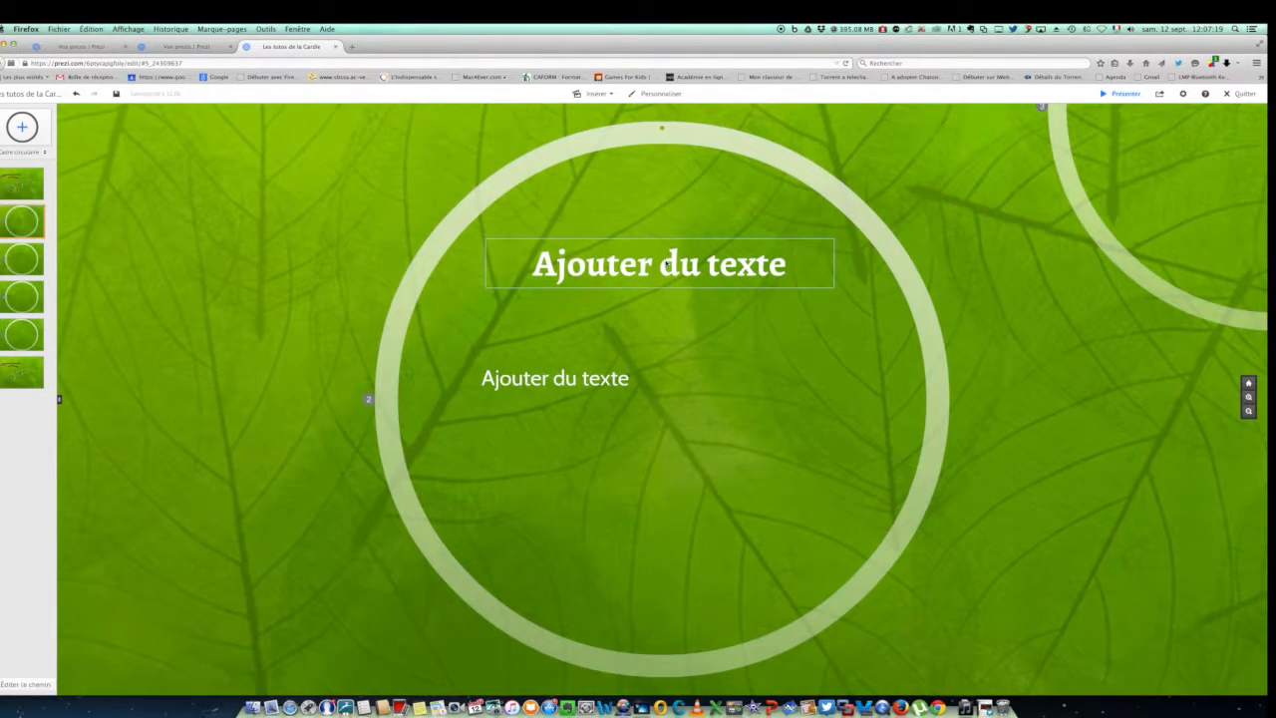
pyautogui.click(665, 265)
pyautogui.write('Coucou')
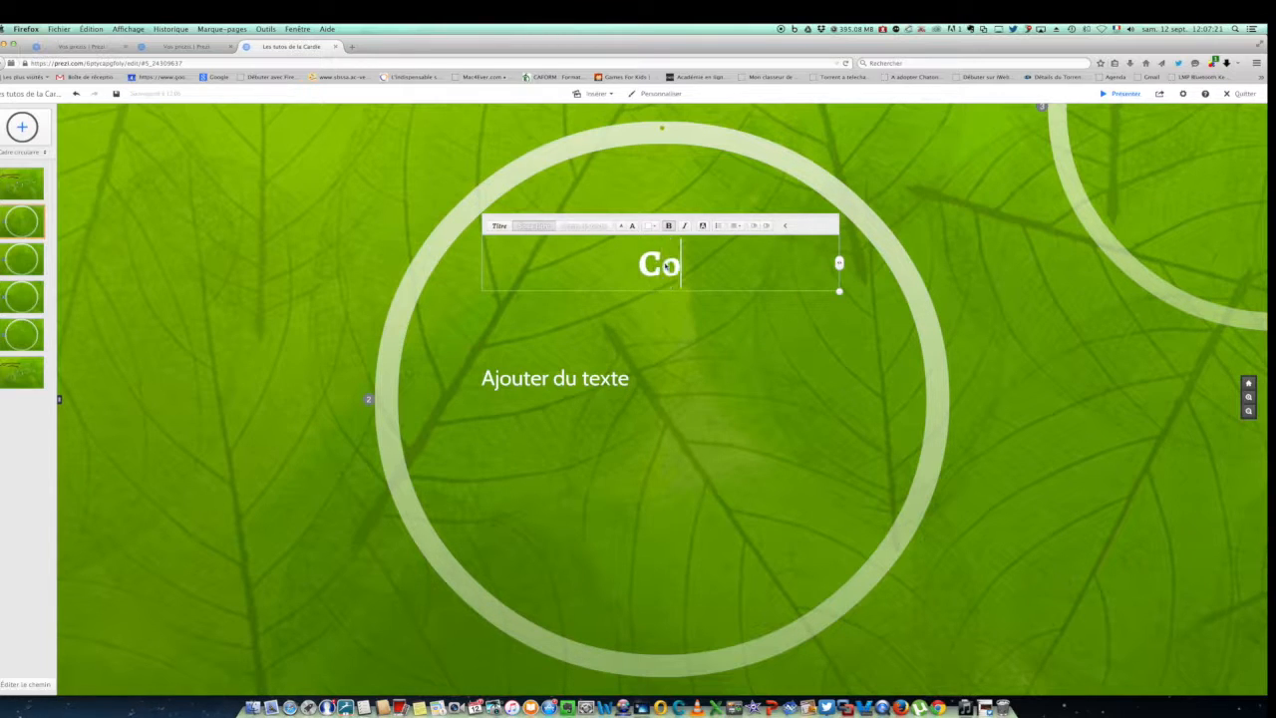
# Fill the body placeholder below the Coucou heading with "Tous les textes que l'on veut"
pyautogui.scroll(2, 666, 265)
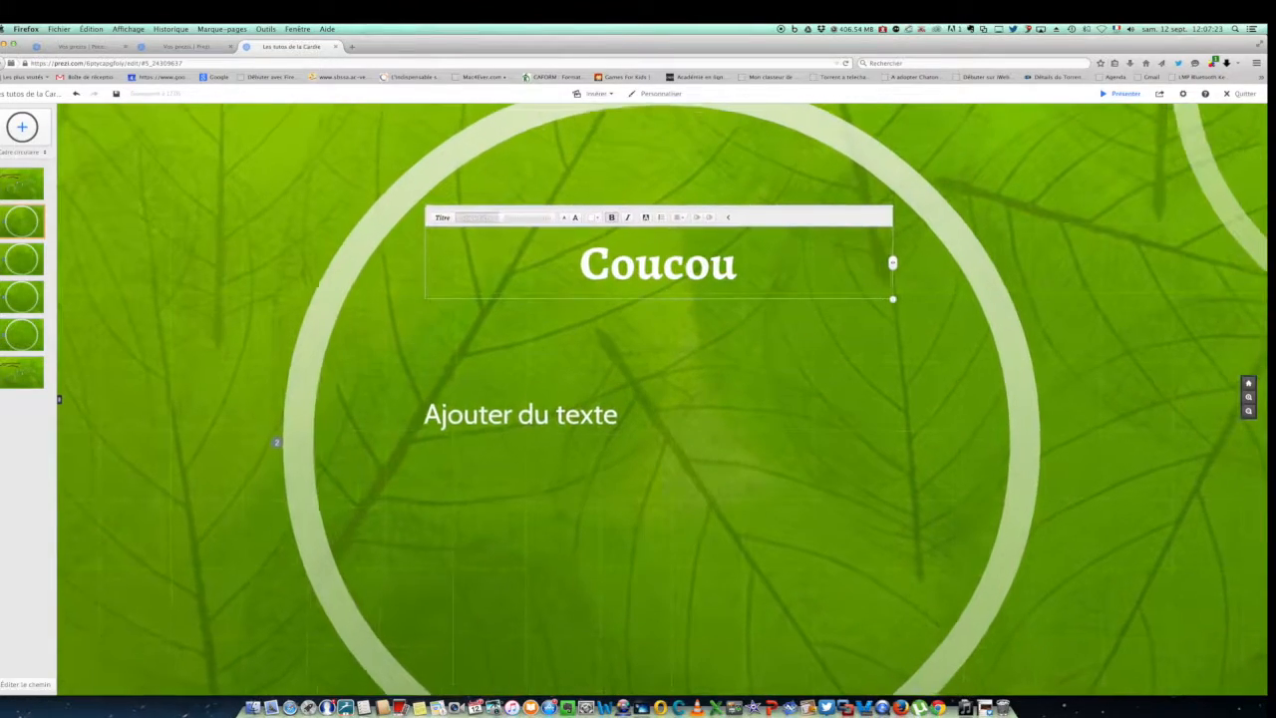
pyautogui.click(576, 422)
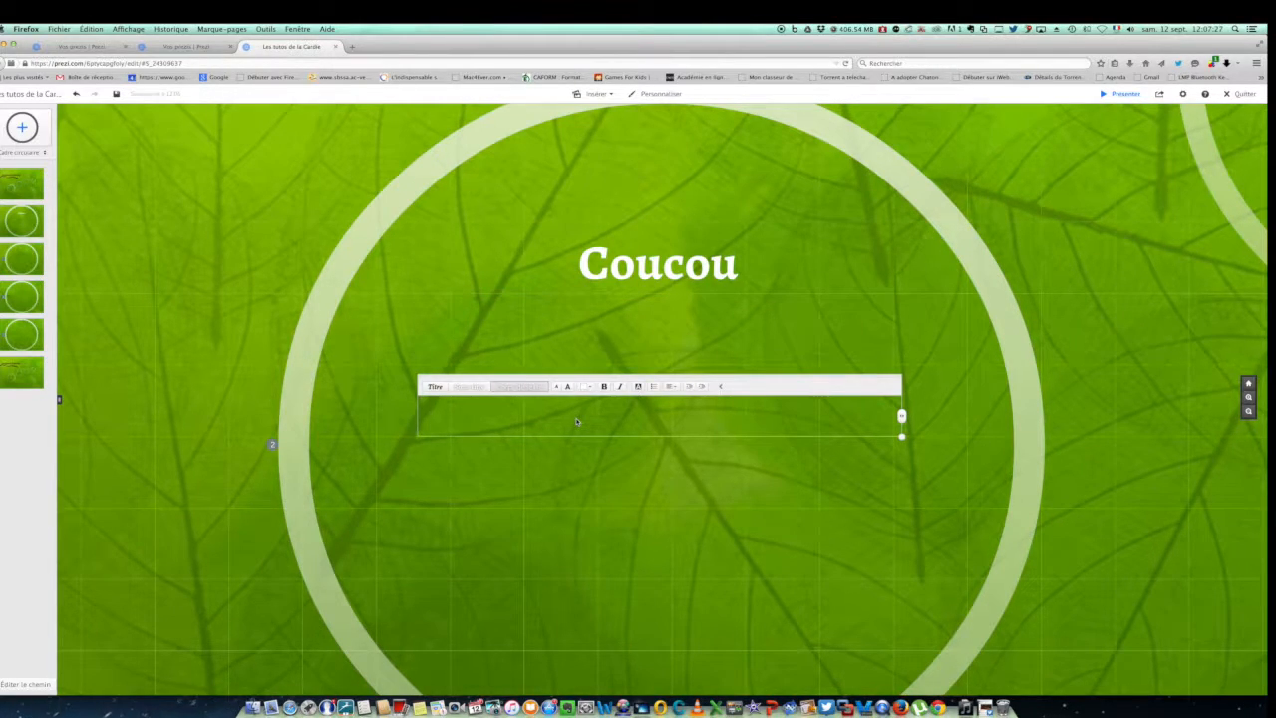
pyautogui.write("Tous les textes que l'on veut")
# Move the body text up and slightly to the right, closer beneath the Coucou heading, and deselect it
pyautogui.scroll(-3, 578, 420)
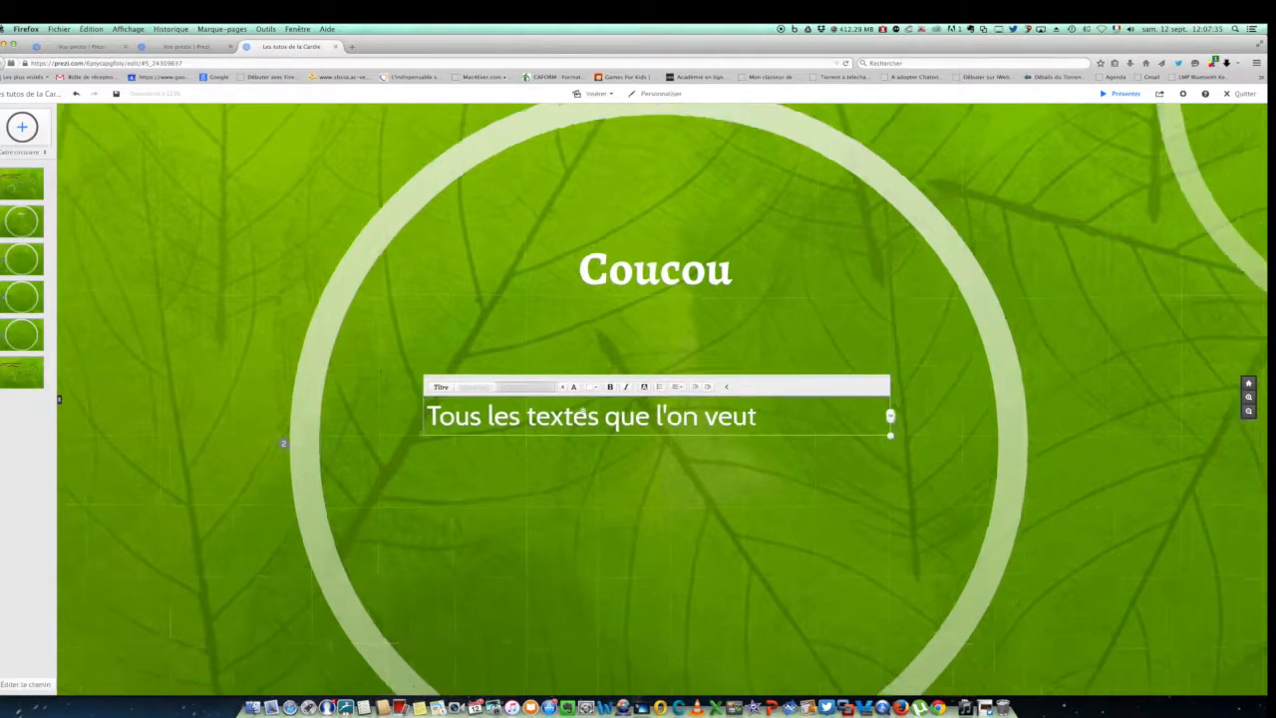
pyautogui.click(622, 468)
pyautogui.click(636, 419)
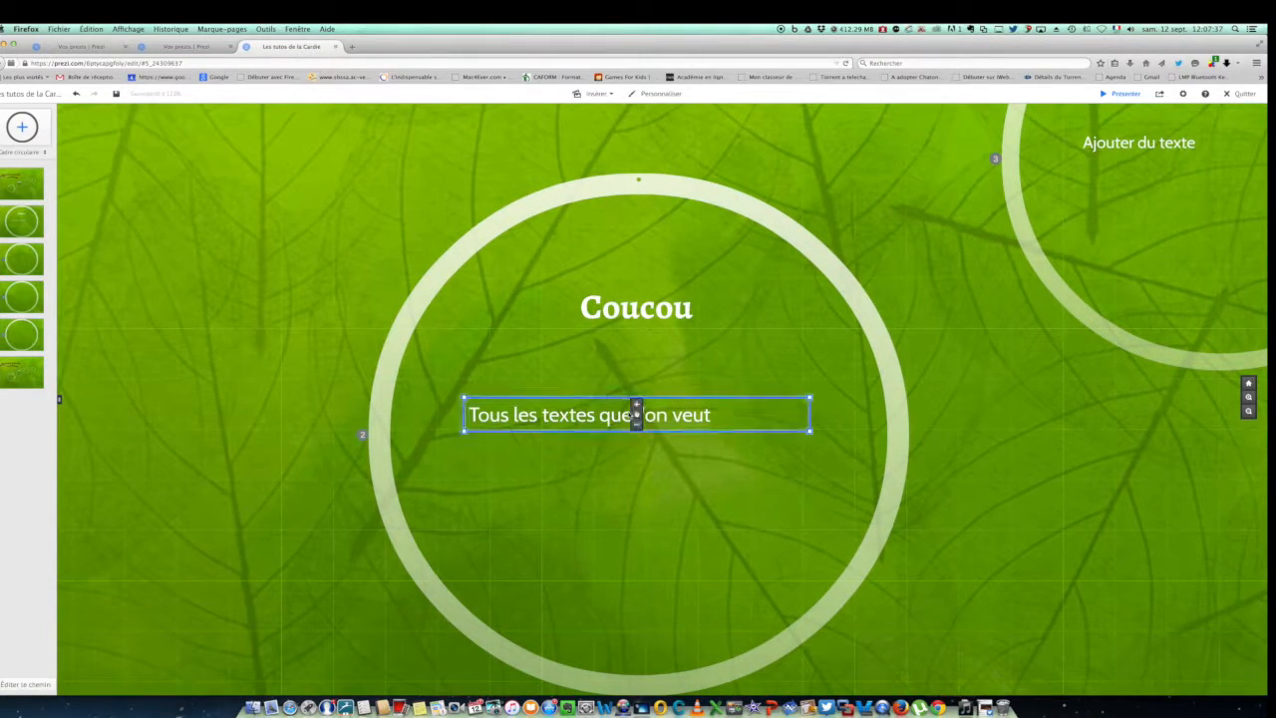
pyautogui.moveTo(638, 412); pyautogui.dragTo(653, 371)
pyautogui.click(641, 429)
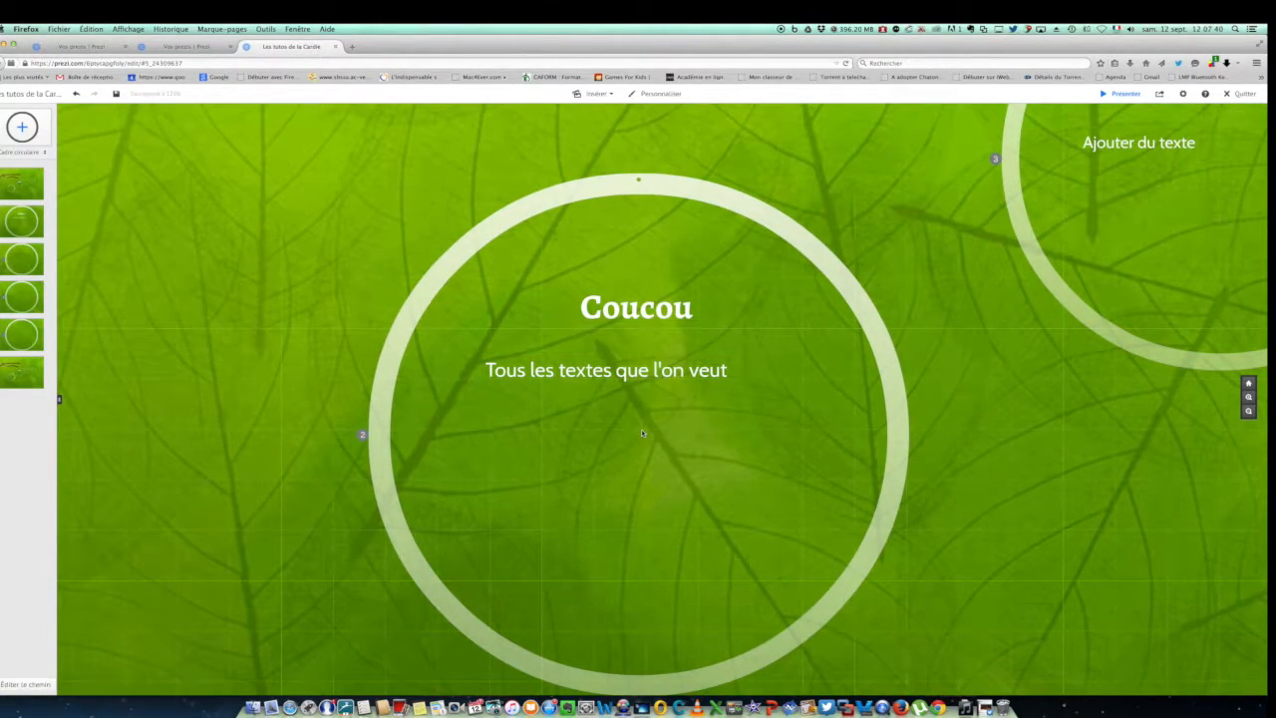
# Insert the first JPG file of the Bureau folder as an image, and place it enlarged beneath the body text in the Coucou circle
pyautogui.click(595, 92)
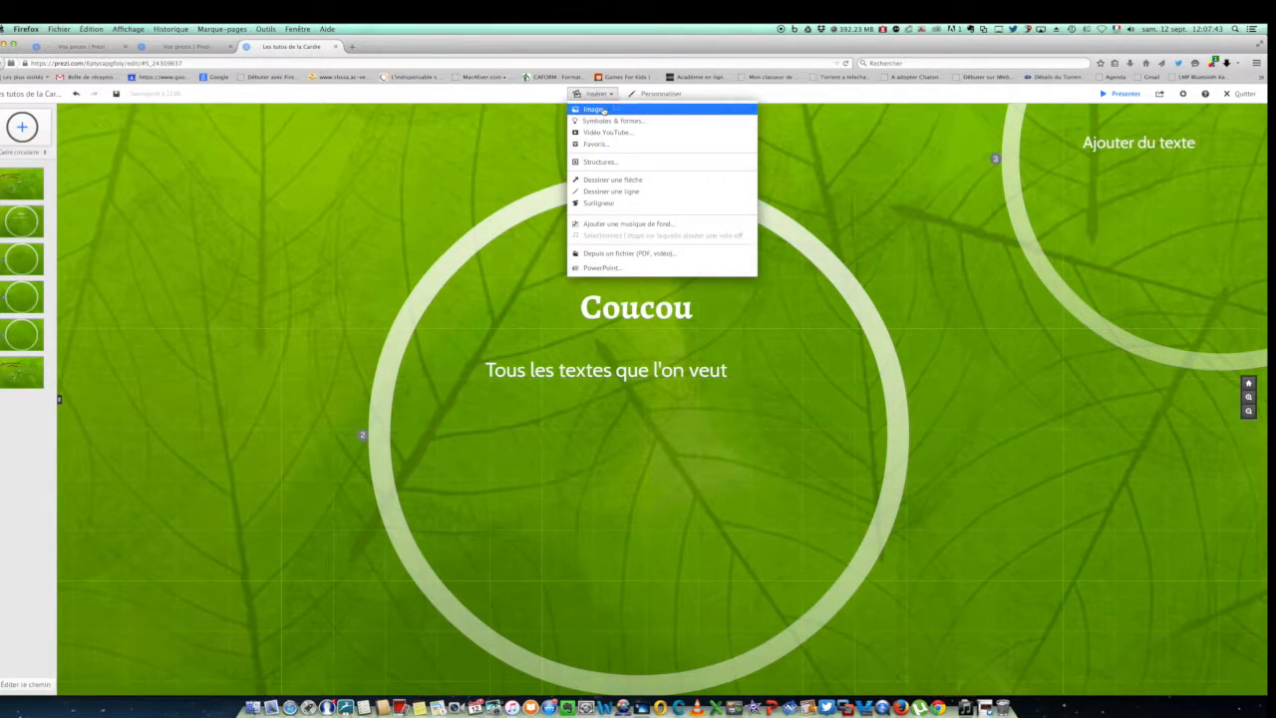
pyautogui.click(595, 108)
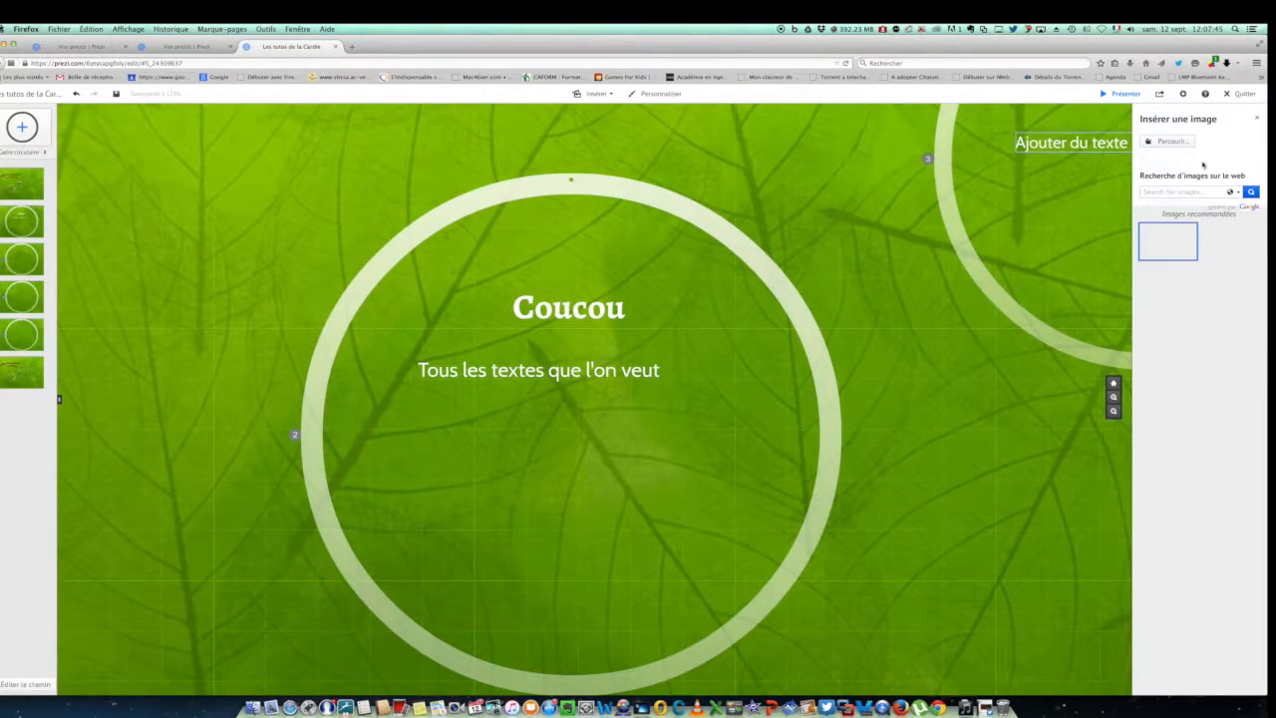
pyautogui.click(1173, 141)
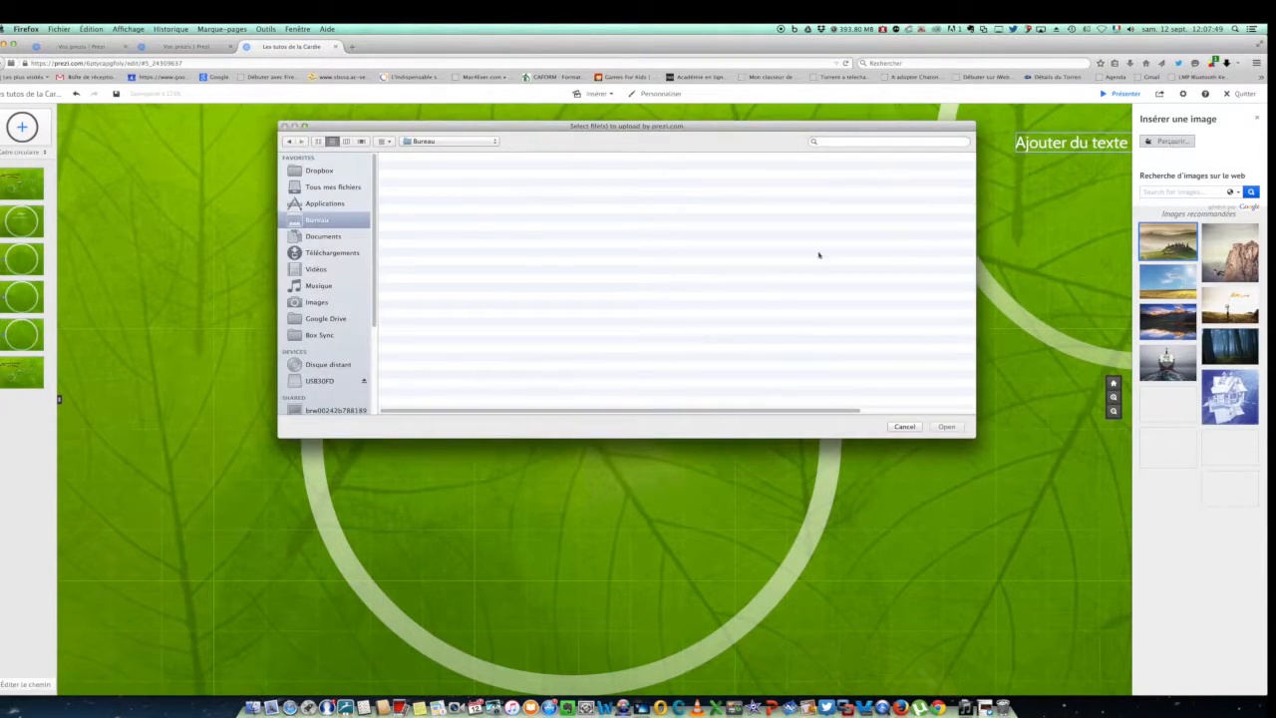
pyautogui.click(406, 171)
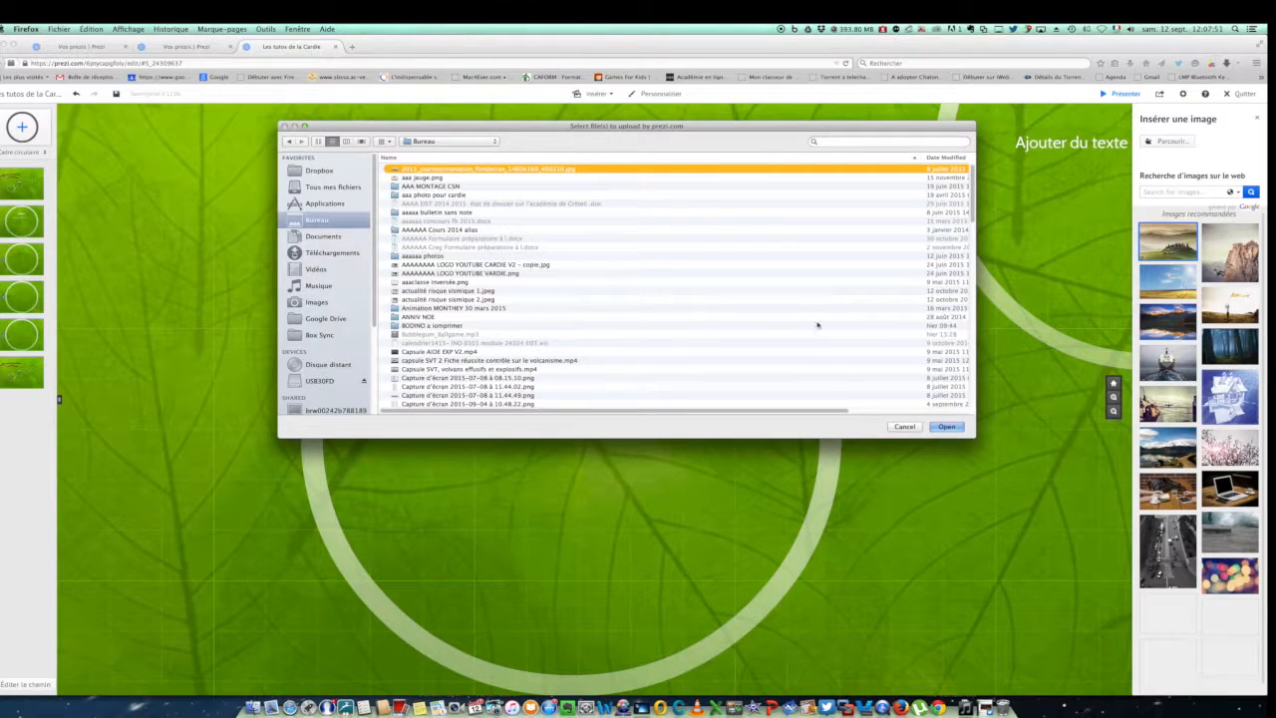
pyautogui.click(946, 427)
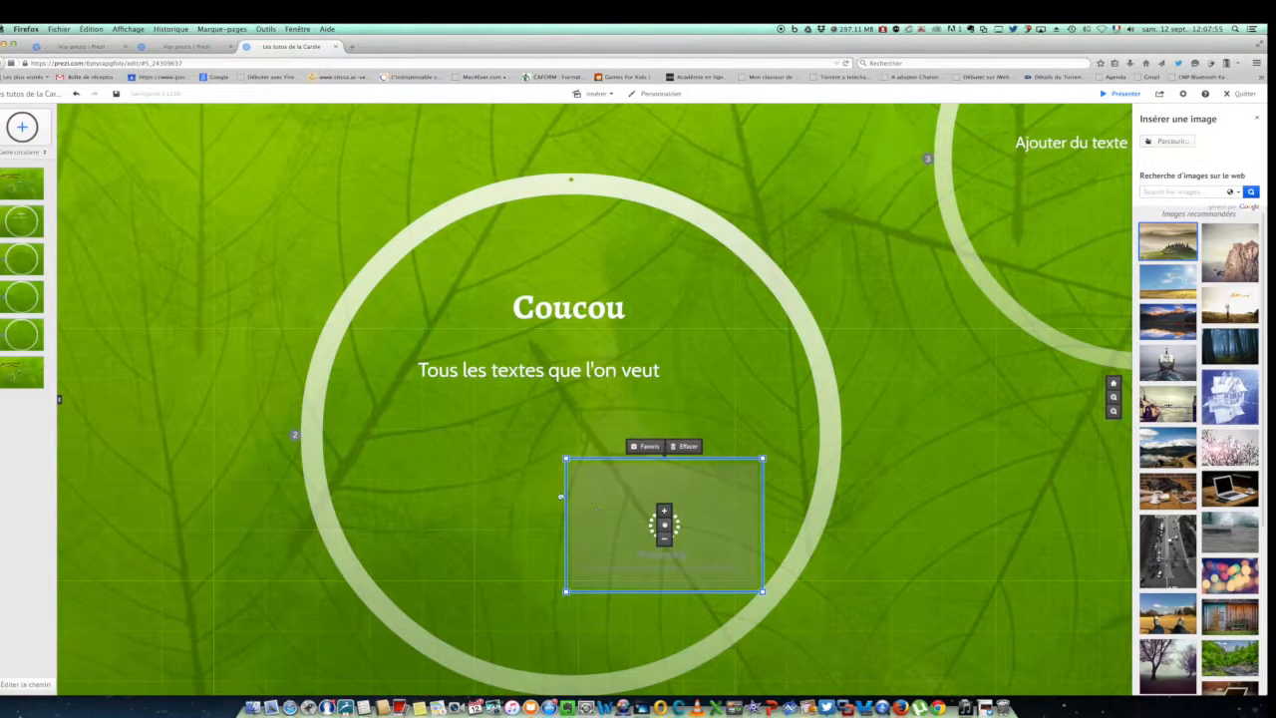
pyautogui.moveTo(574, 504); pyautogui.dragTo(547, 487)
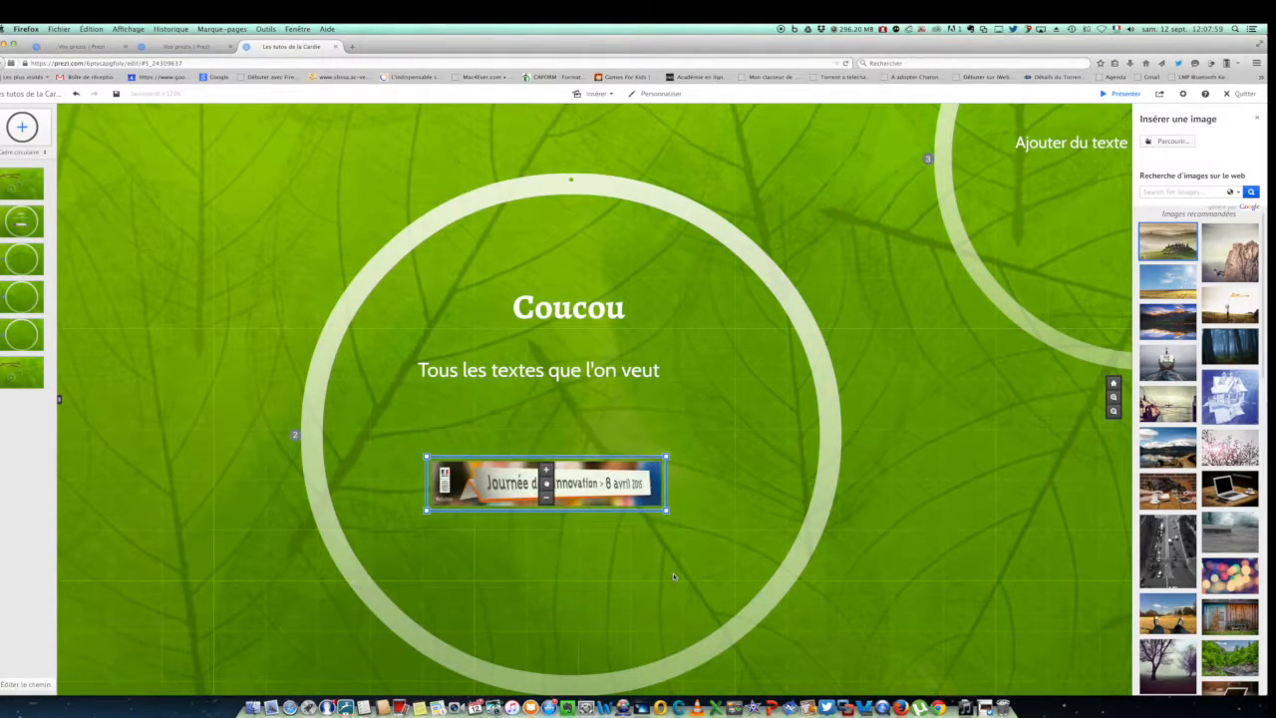
pyautogui.moveTo(673, 515); pyautogui.dragTo(735, 558)
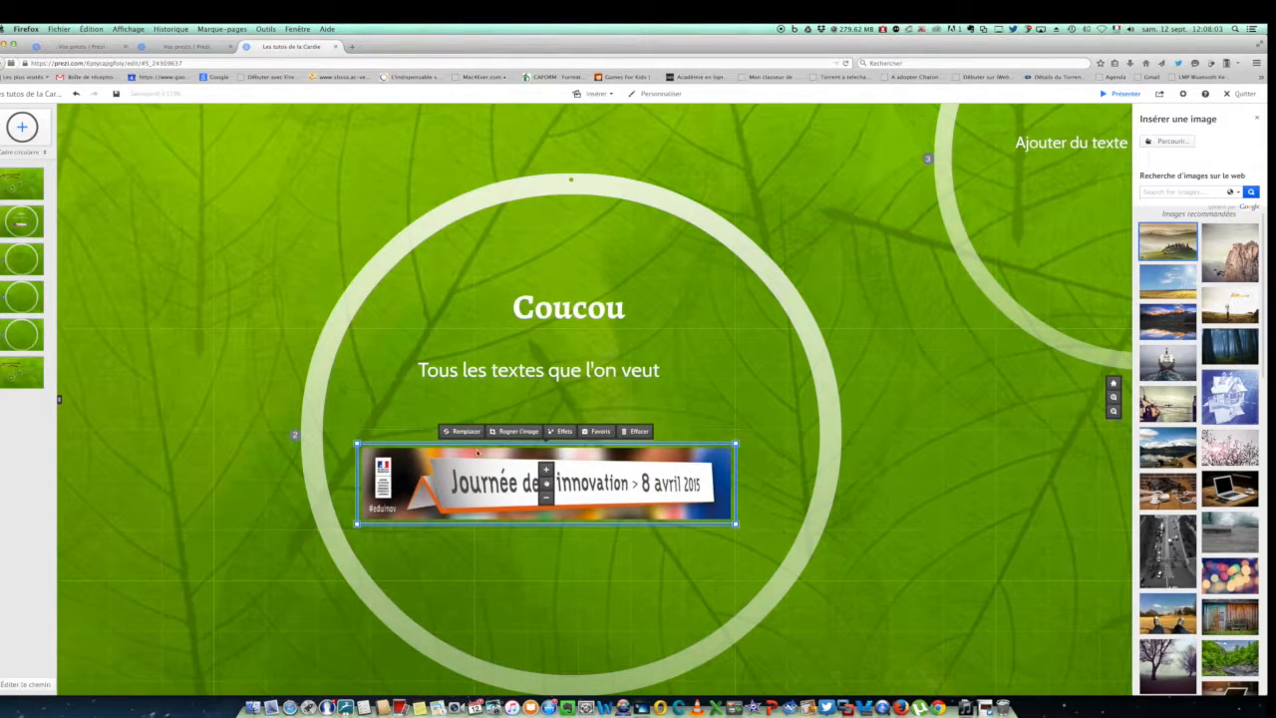
pyautogui.click(20, 258)
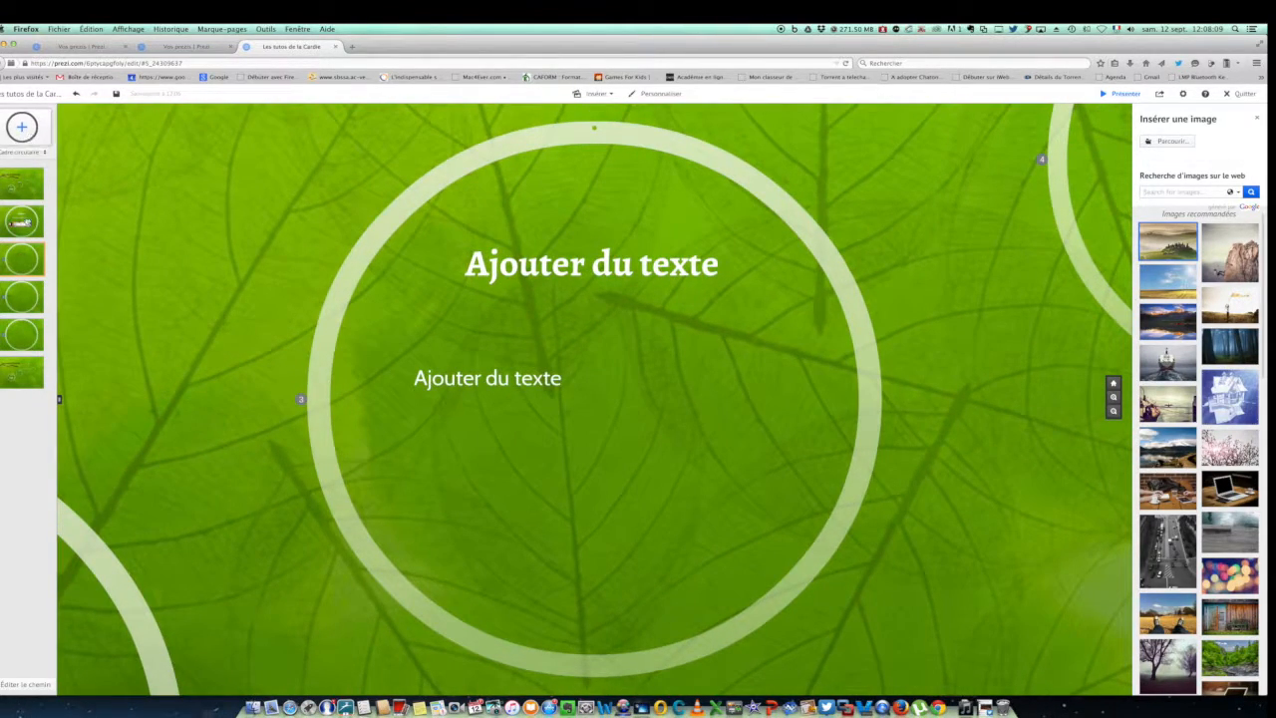
pyautogui.scroll(-10, 302, 289)
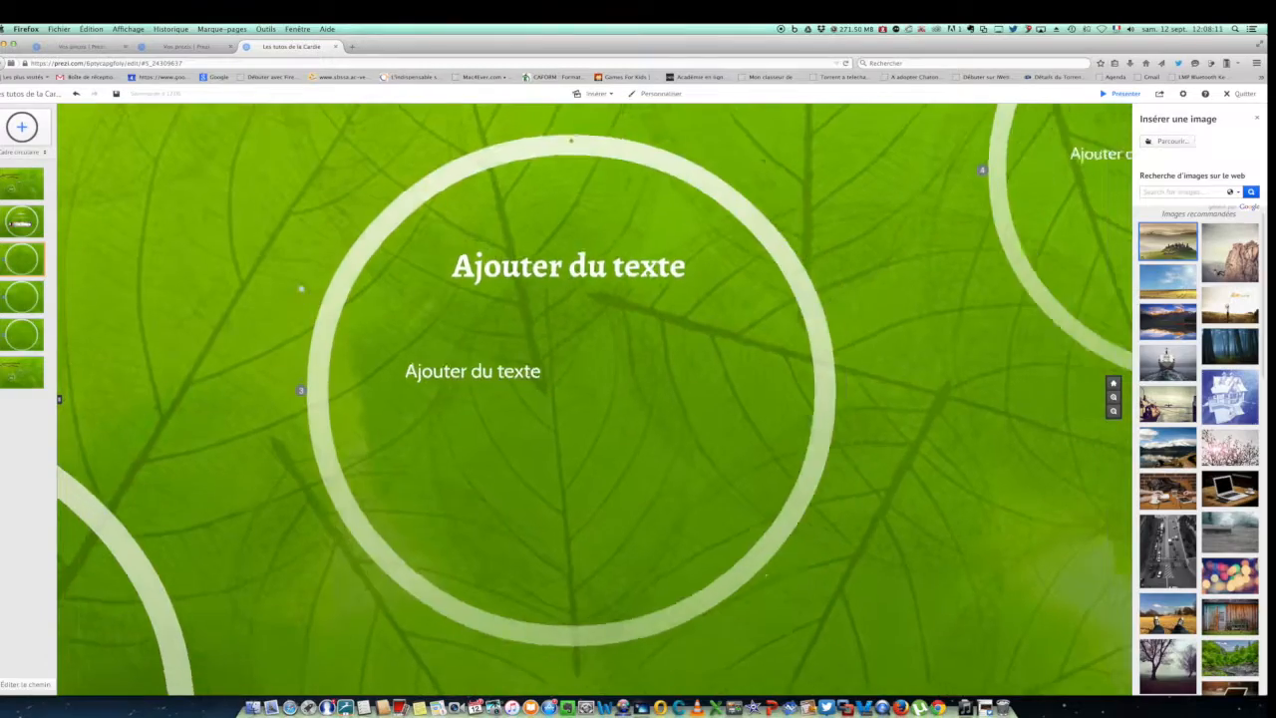
pyautogui.scroll(-3, 301, 290)
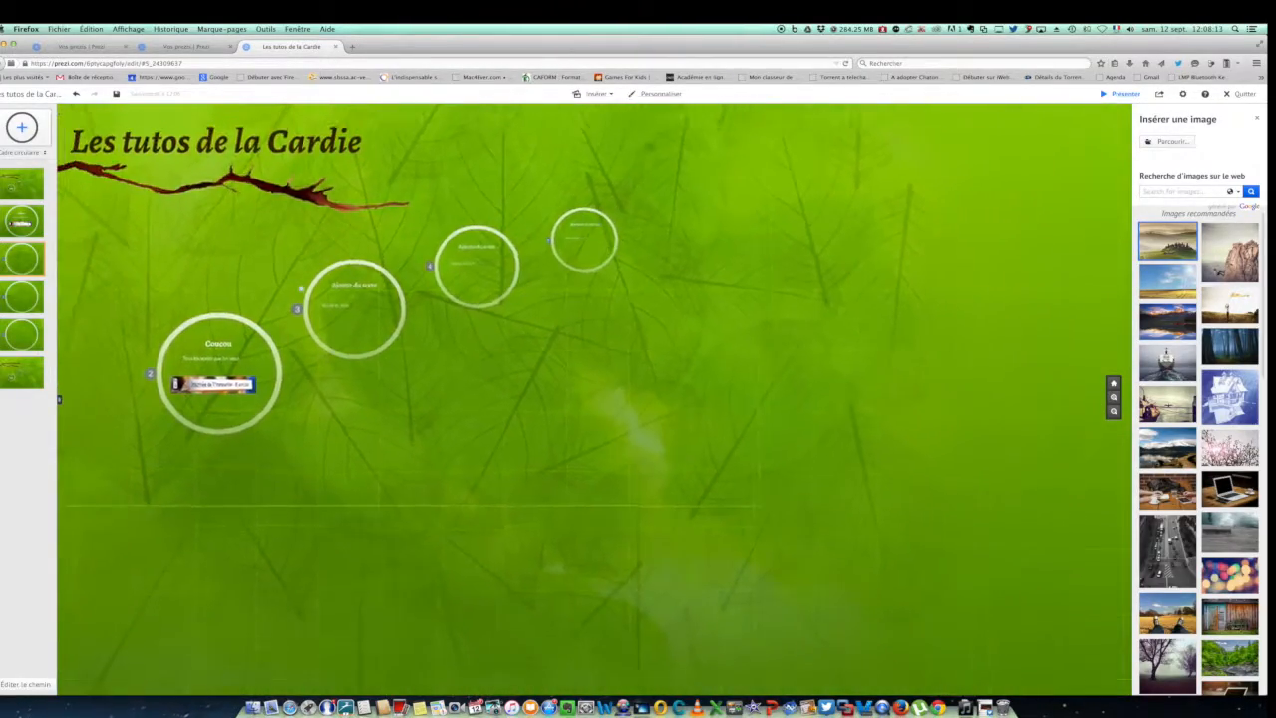
pyautogui.click(479, 234)
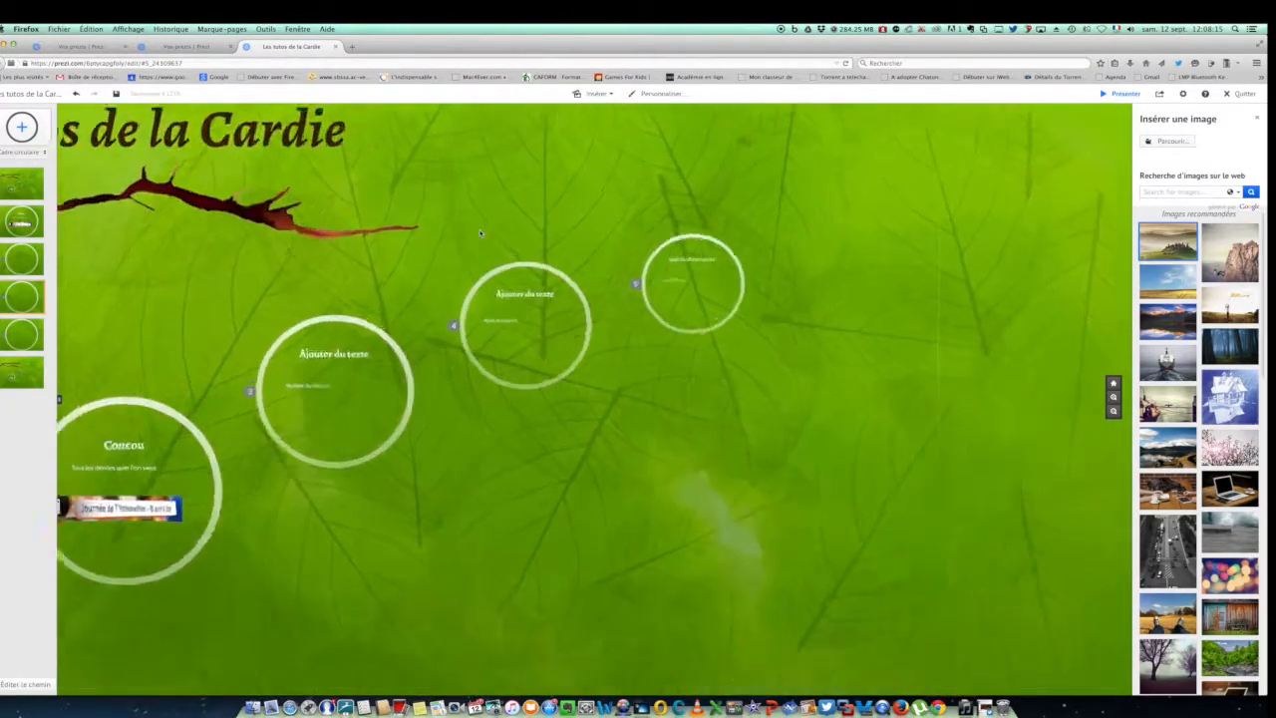
# Go to path step 3 and insert a YouTube video there from the copied link
pyautogui.click(21, 261)
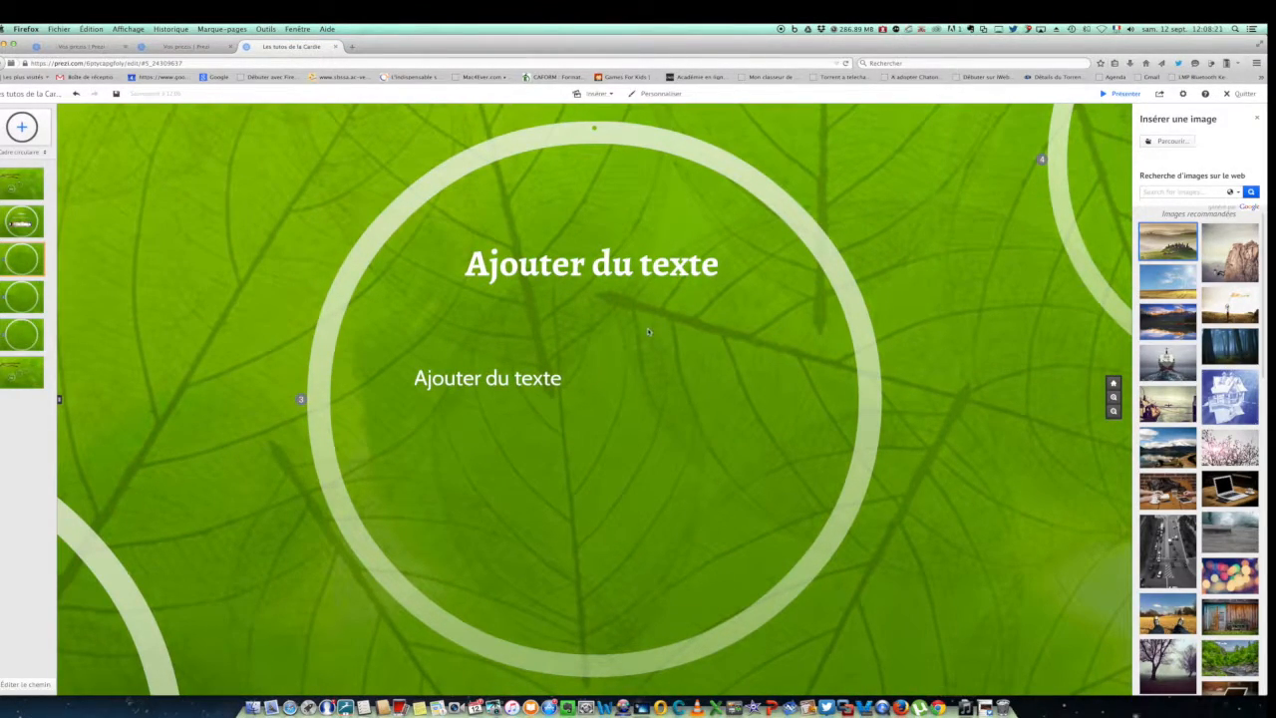
pyautogui.click(612, 96)
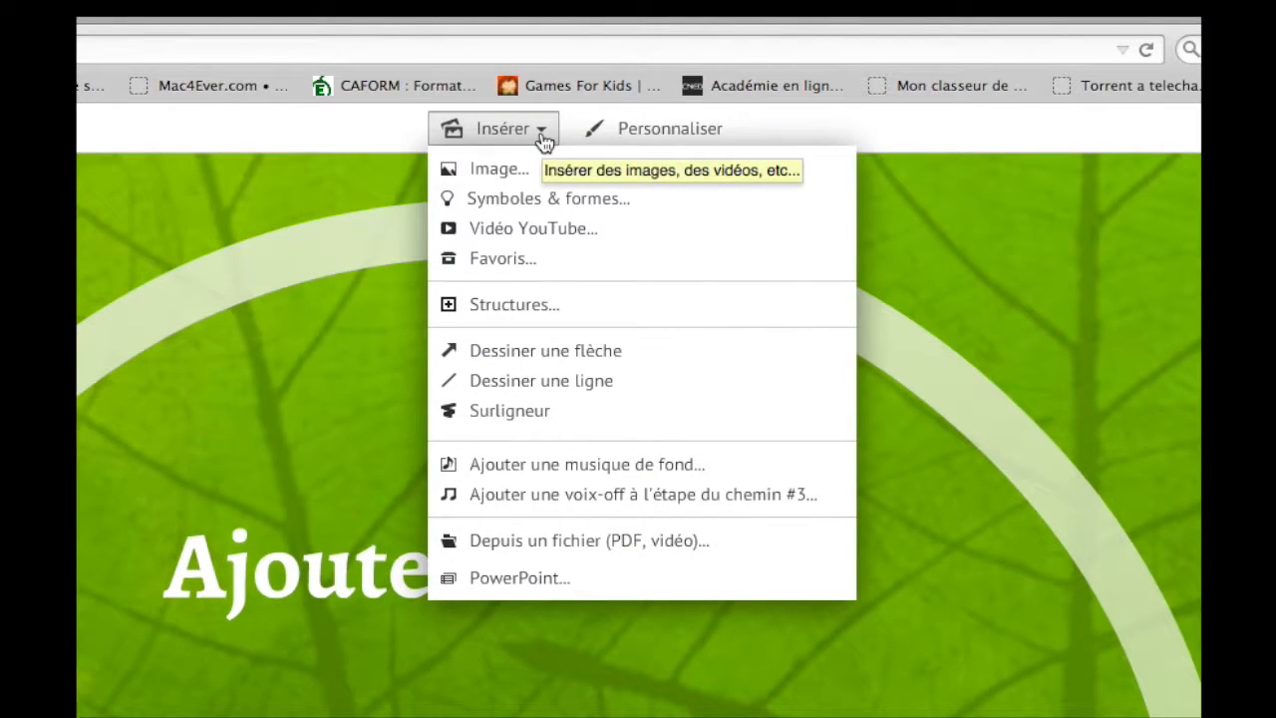
pyautogui.click(529, 229)
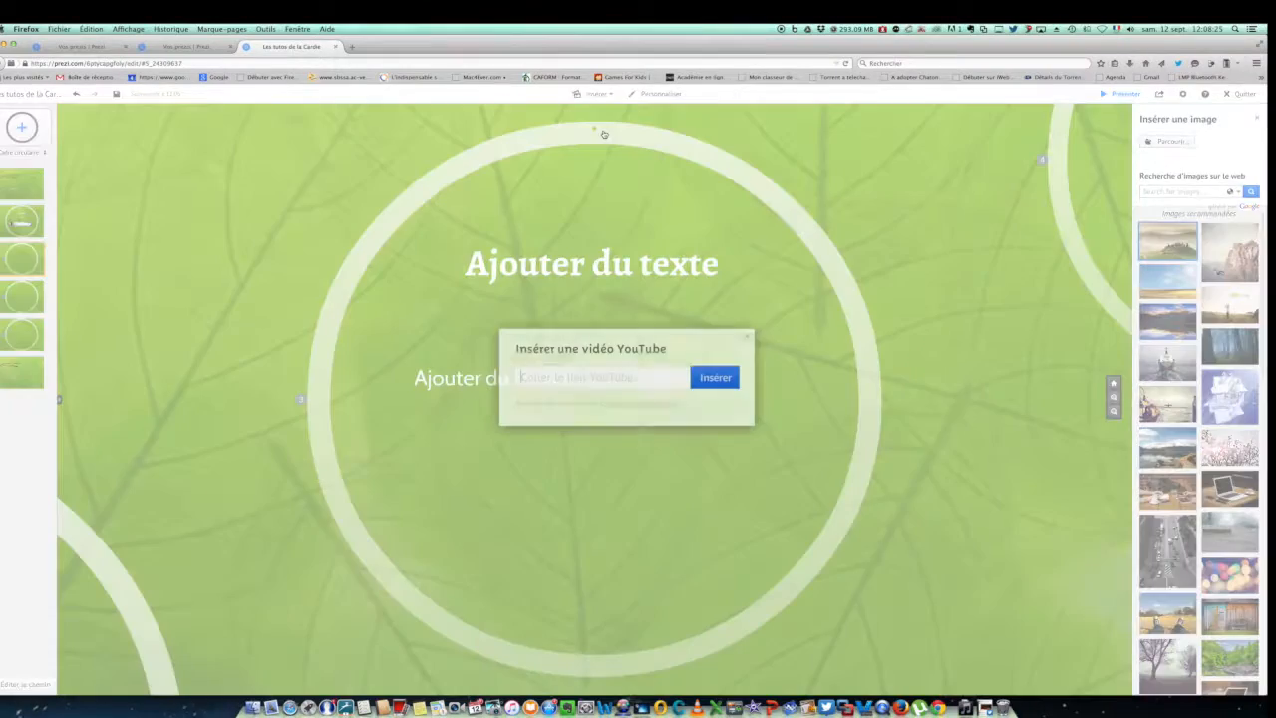
pyautogui.rightClick(590, 377)
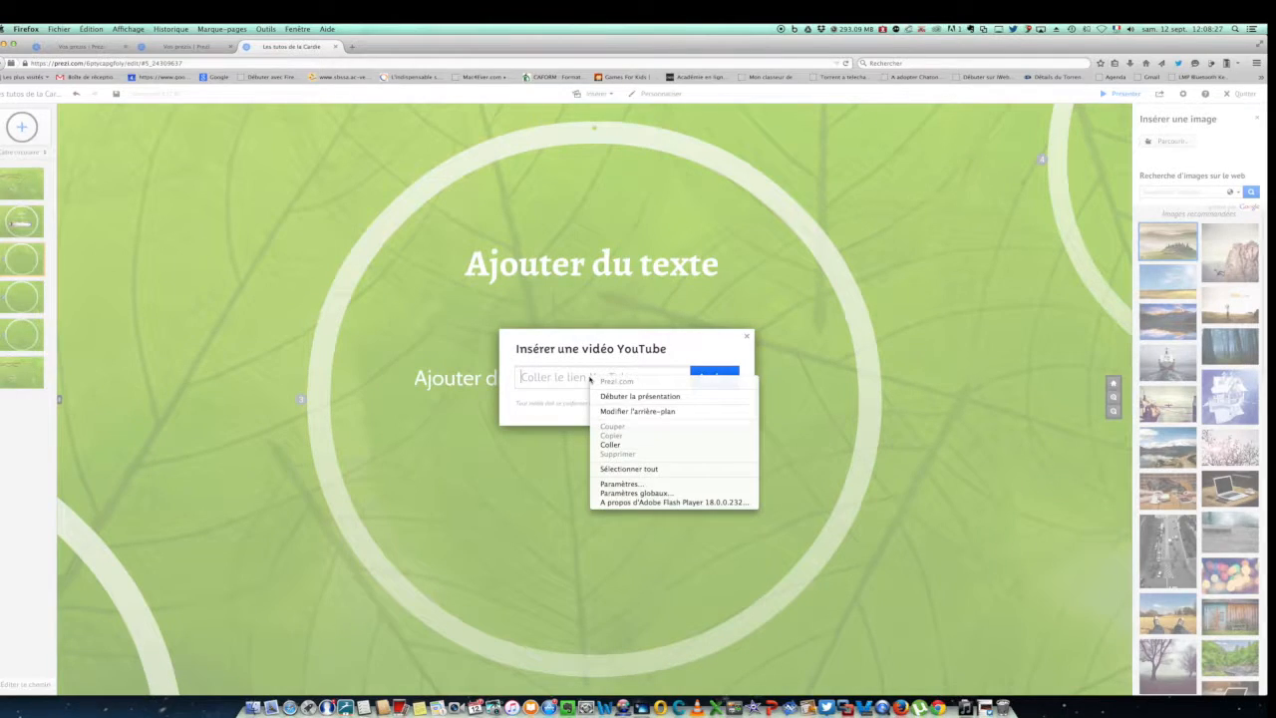
pyautogui.click(630, 445)
pyautogui.click(714, 377)
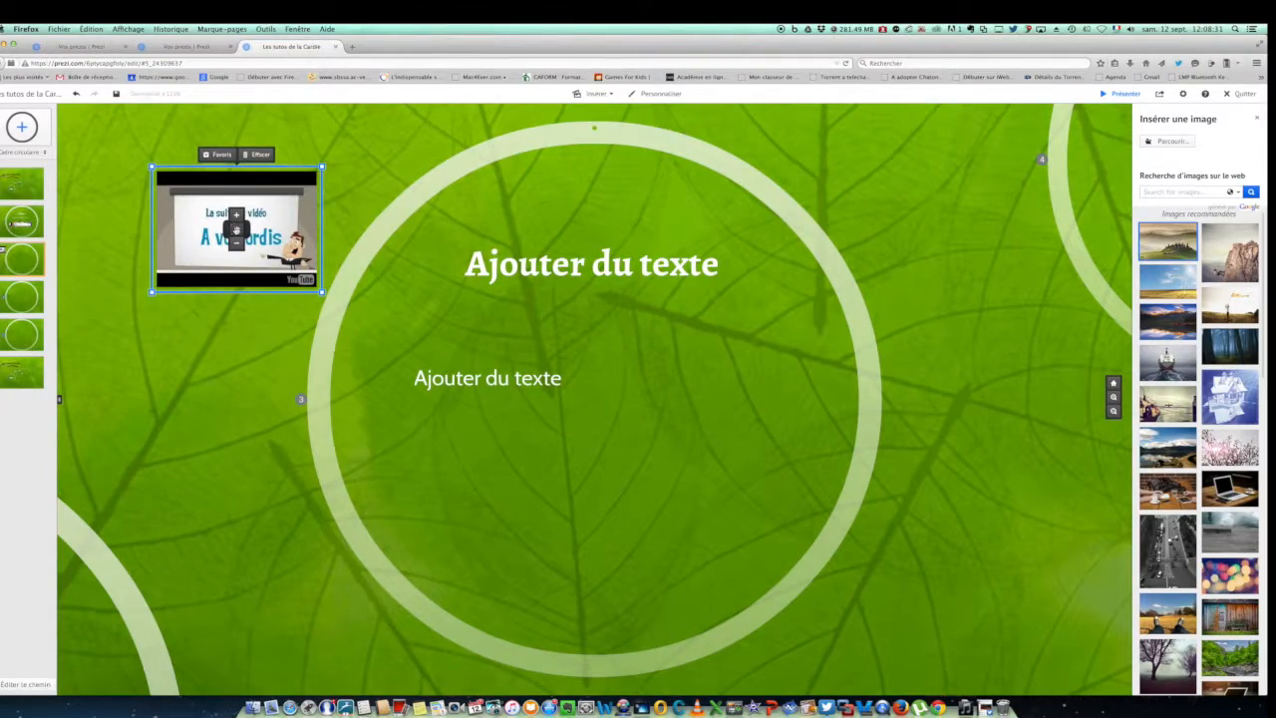
# Move the YouTube video into the circle of path step 3, enlarge it to about twice its size and centre it
pyautogui.moveTo(237, 229); pyautogui.dragTo(528, 354)
pyautogui.moveTo(610, 414); pyautogui.dragTo(702, 486)
pyautogui.moveTo(530, 357); pyautogui.dragTo(587, 366)
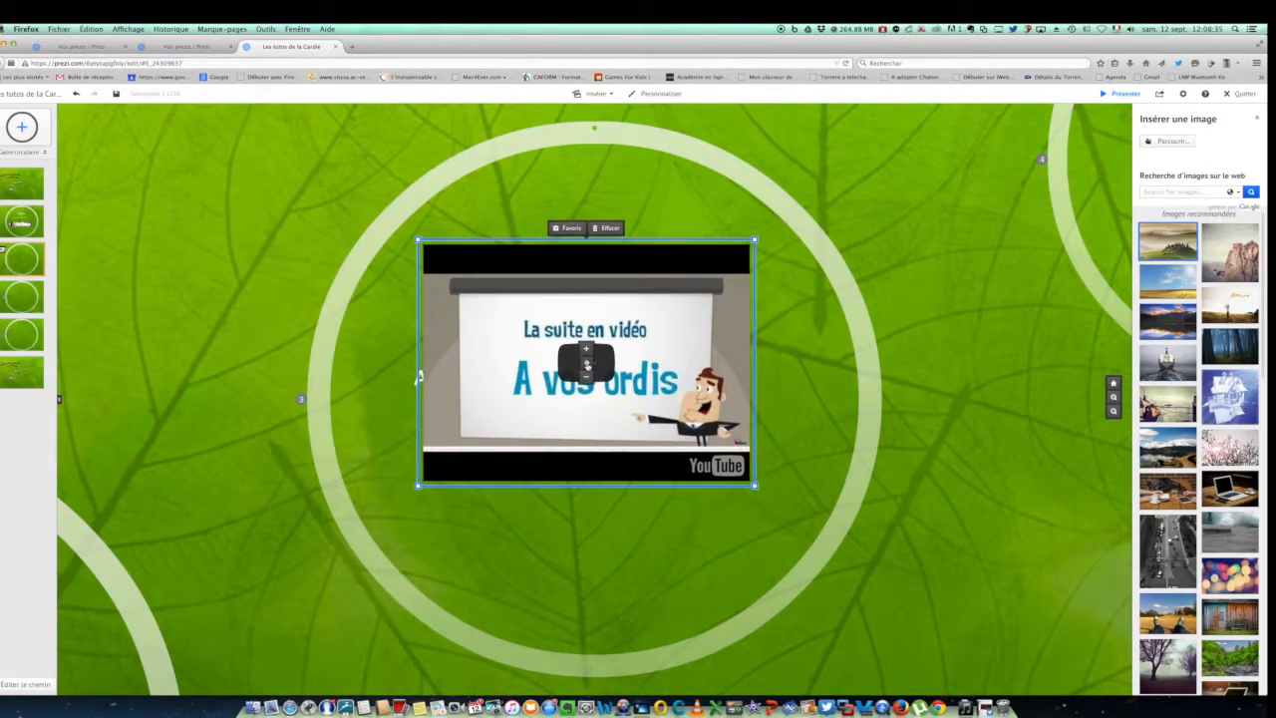
pyautogui.scroll(-5, 890, 393)
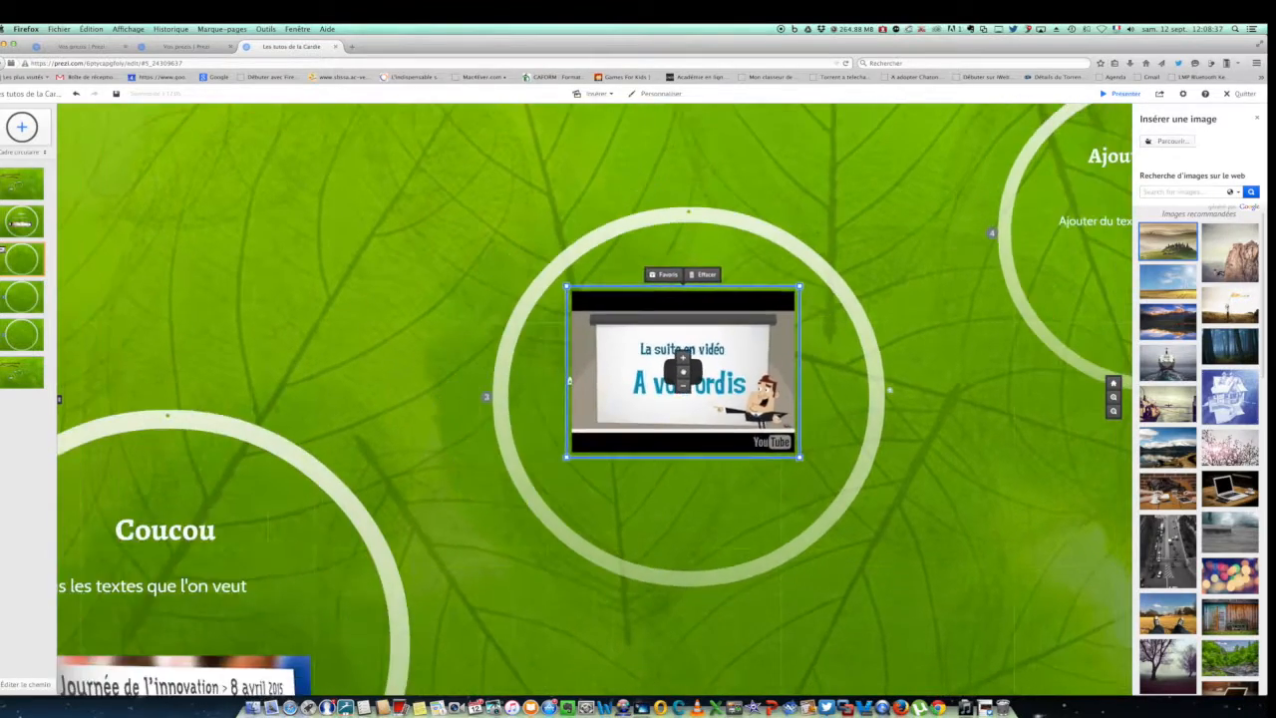
# Add a single circular text frame structure up and to the right of the path step 5 circle, shrunk slightly smaller than that circle
pyautogui.moveTo(935, 464); pyautogui.dragTo(650, 411)
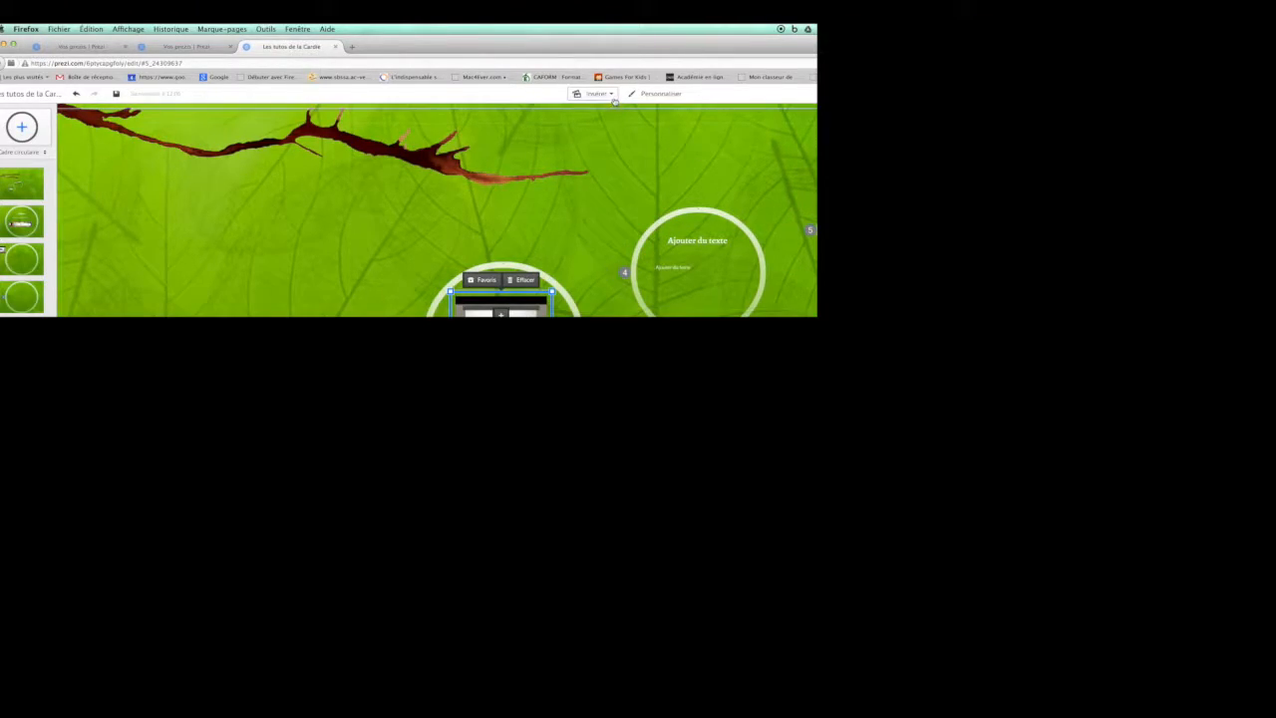
pyautogui.click(611, 93)
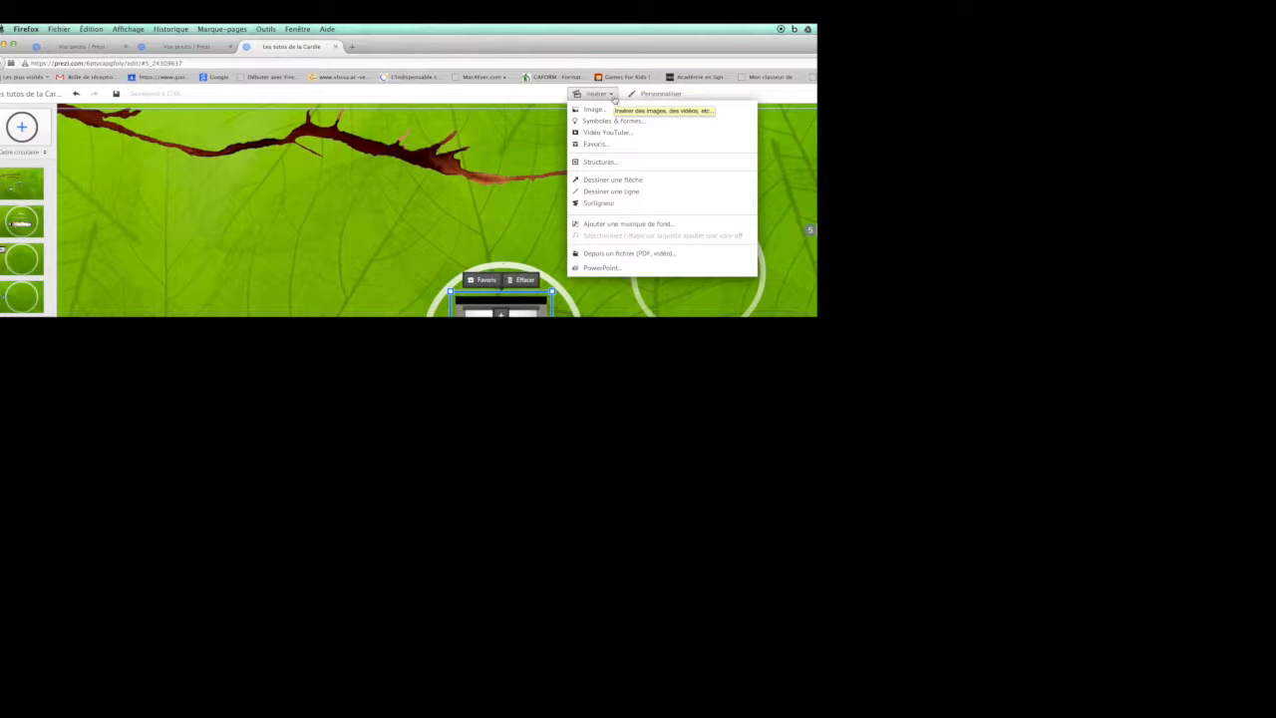
pyautogui.click(607, 163)
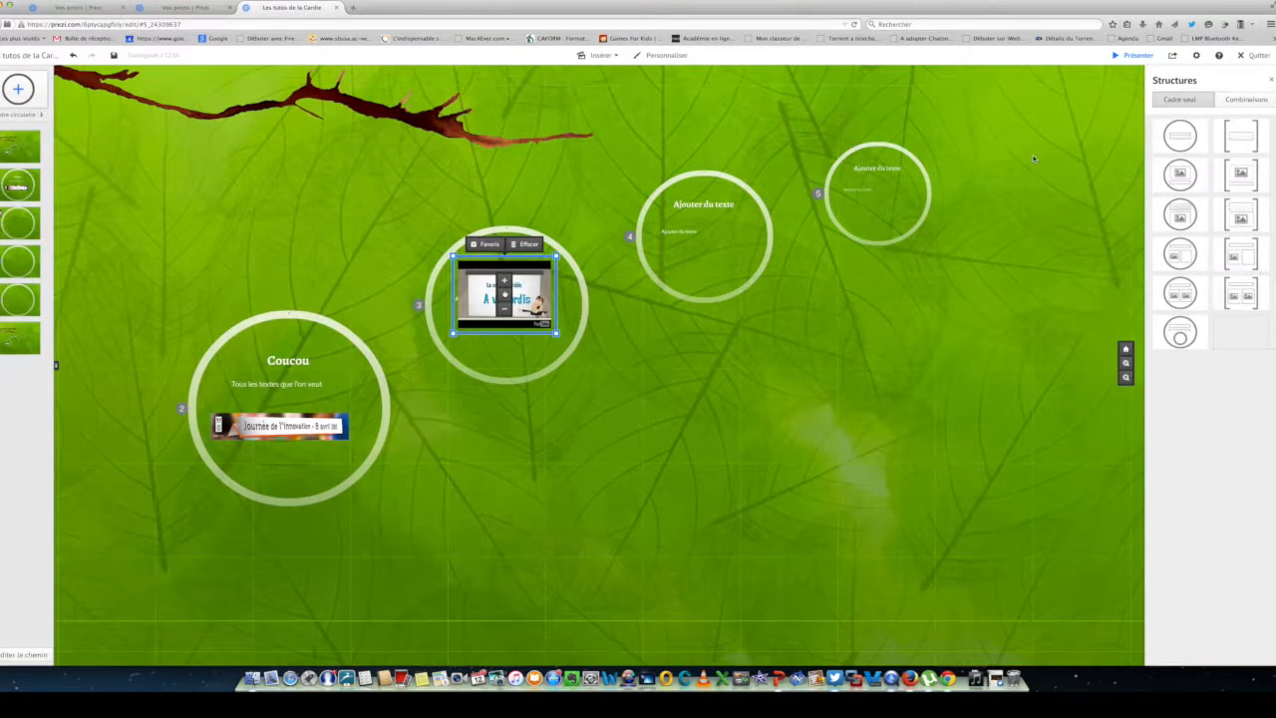
pyautogui.moveTo(1187, 139); pyautogui.dragTo(1020, 145)
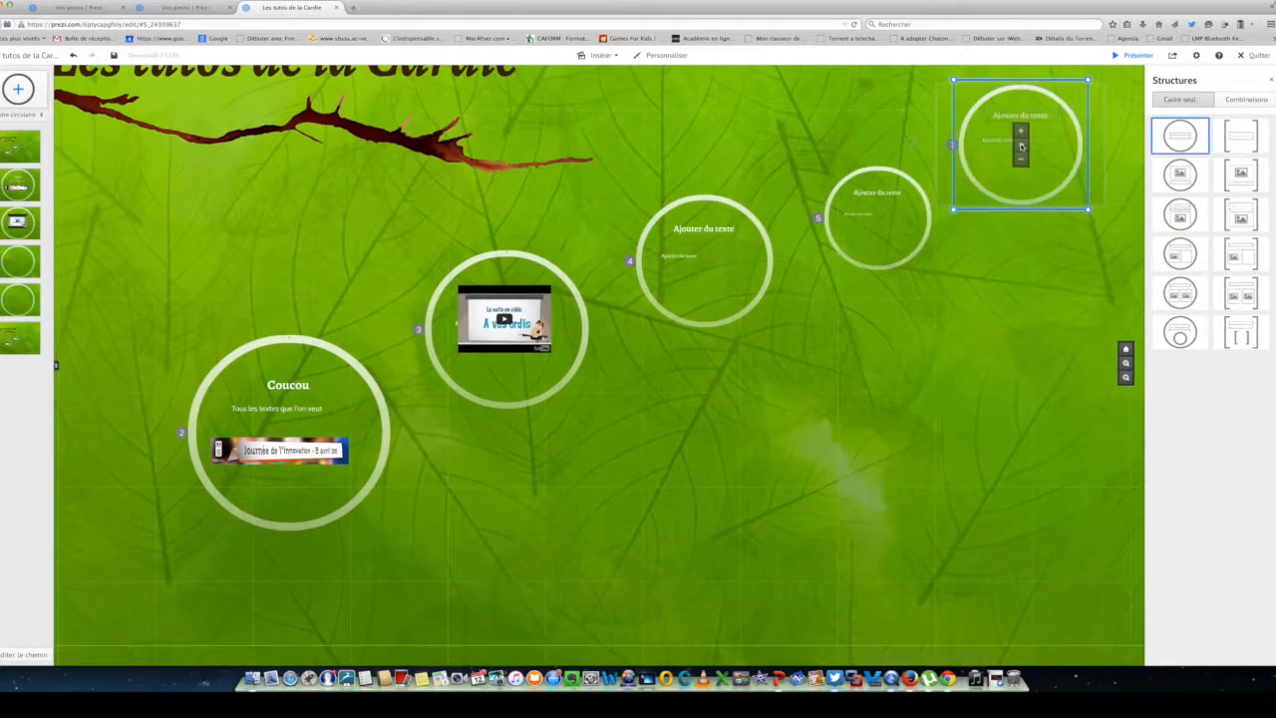
pyautogui.moveTo(952, 88)
pyautogui.mouseDown()
pyautogui.moveTo(987, 122)
pyautogui.moveTo(971, 103)
pyautogui.mouseUp()
pyautogui.moveTo(1021, 158); pyautogui.dragTo(1013, 179)
pyautogui.click(1027, 283)
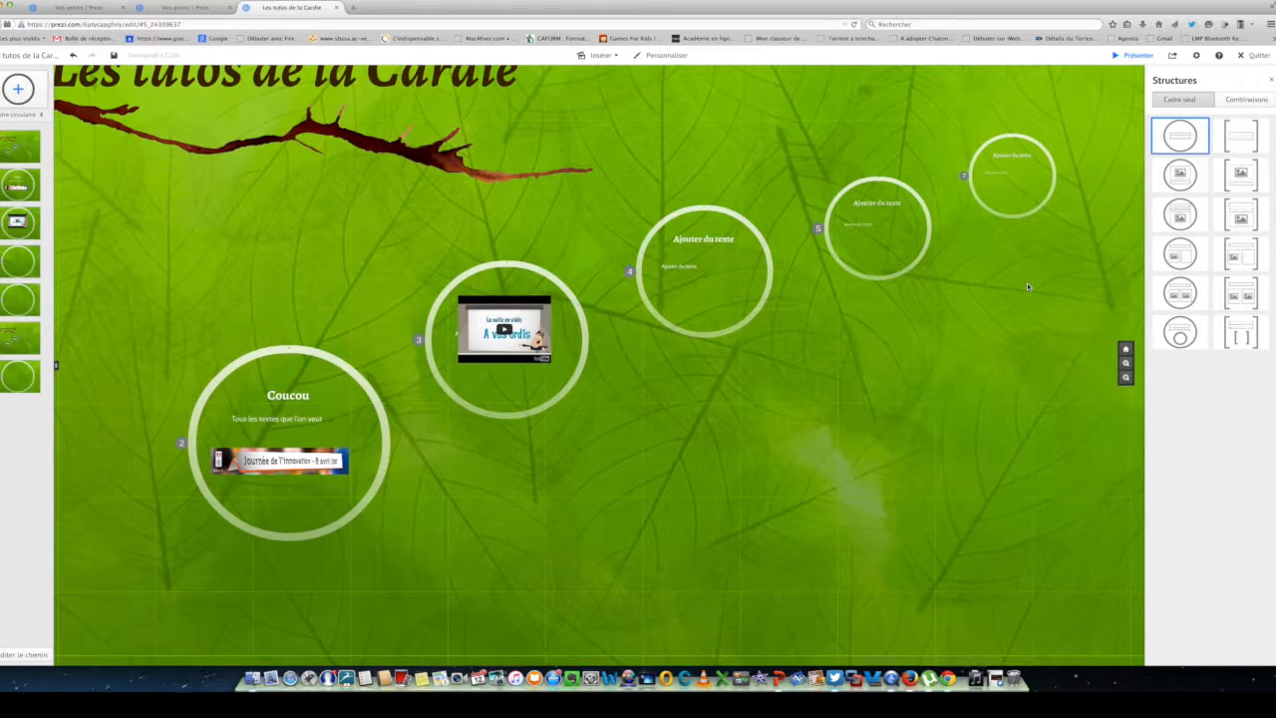
# Edit the path to insert the new smallest circle as a step right after step 5, and remove its duplicate step at the path's end
pyautogui.scroll(-3, 769, 336)
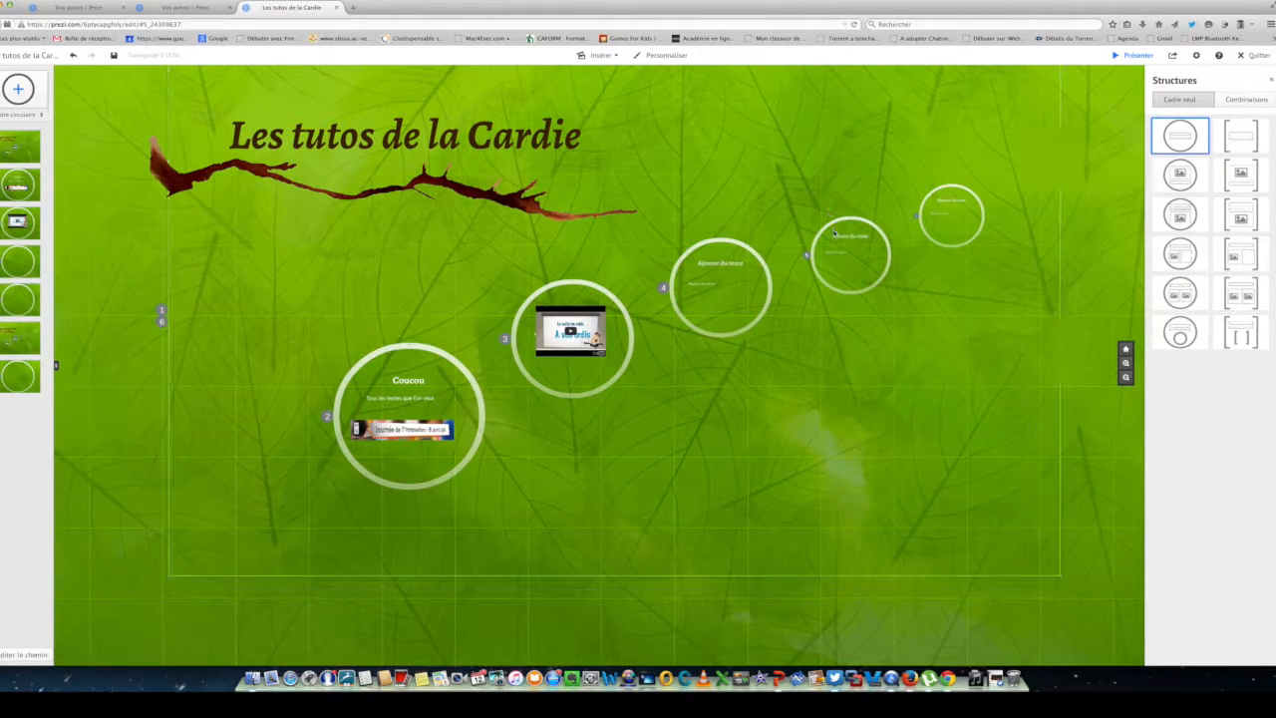
pyautogui.scroll(-3, 563, 253)
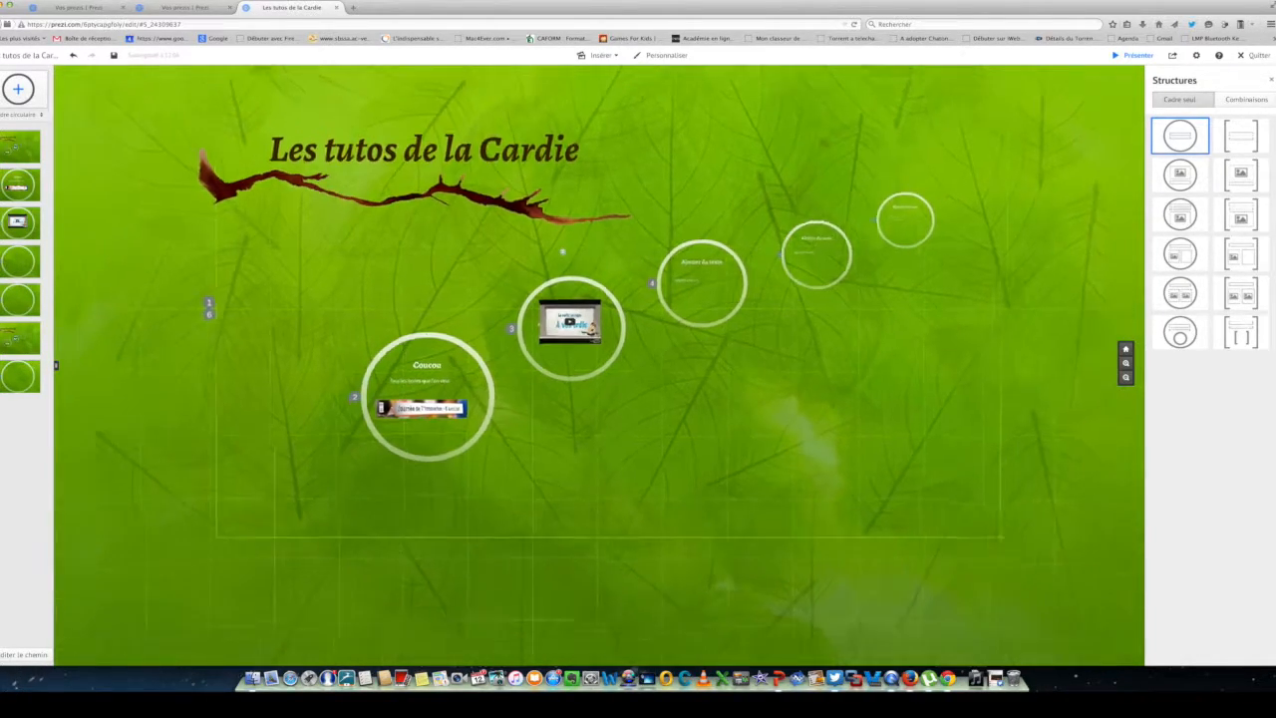
pyautogui.scroll(3, 563, 252)
pyautogui.scroll(2, 563, 252)
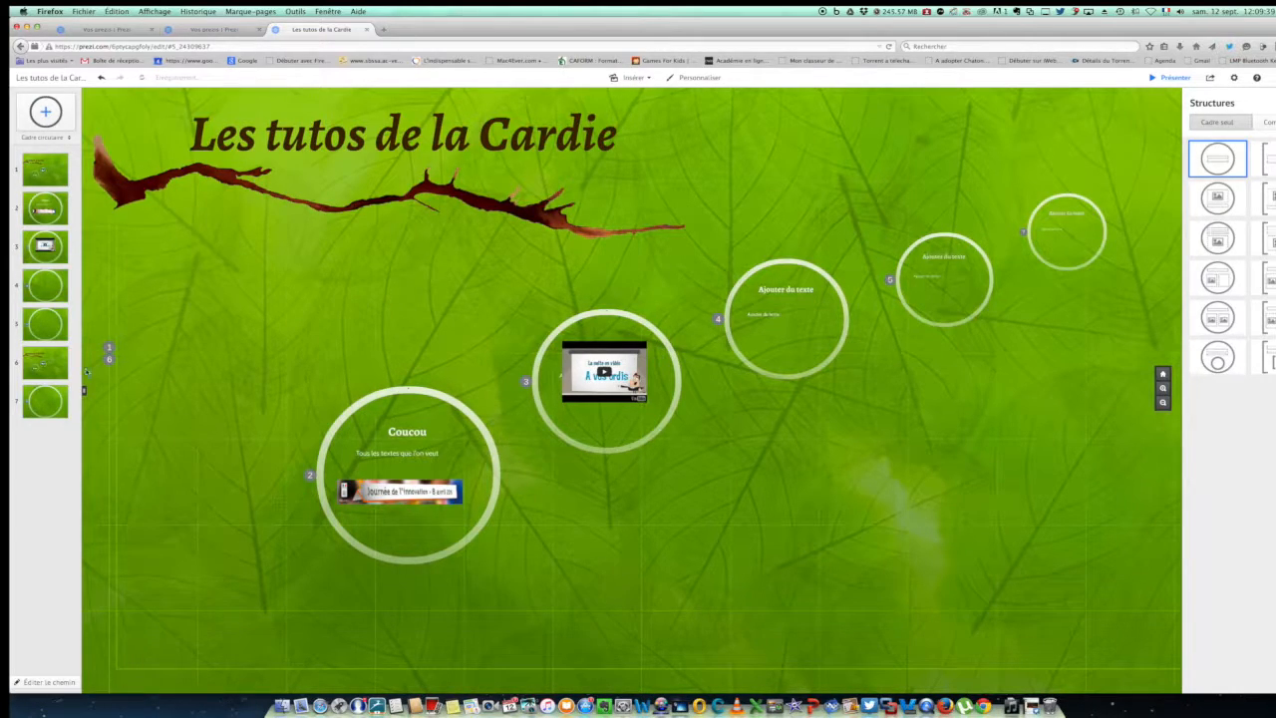
pyautogui.click(49, 682)
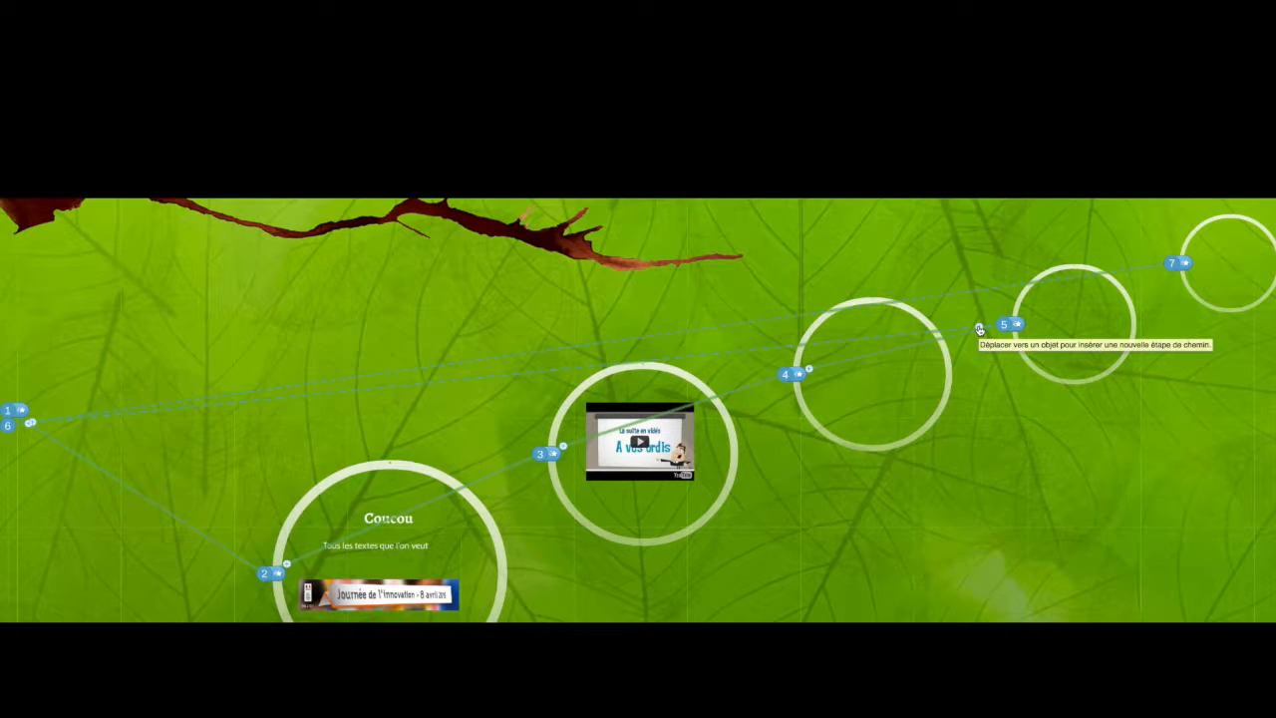
pyautogui.moveTo(993, 326); pyautogui.dragTo(1214, 299)
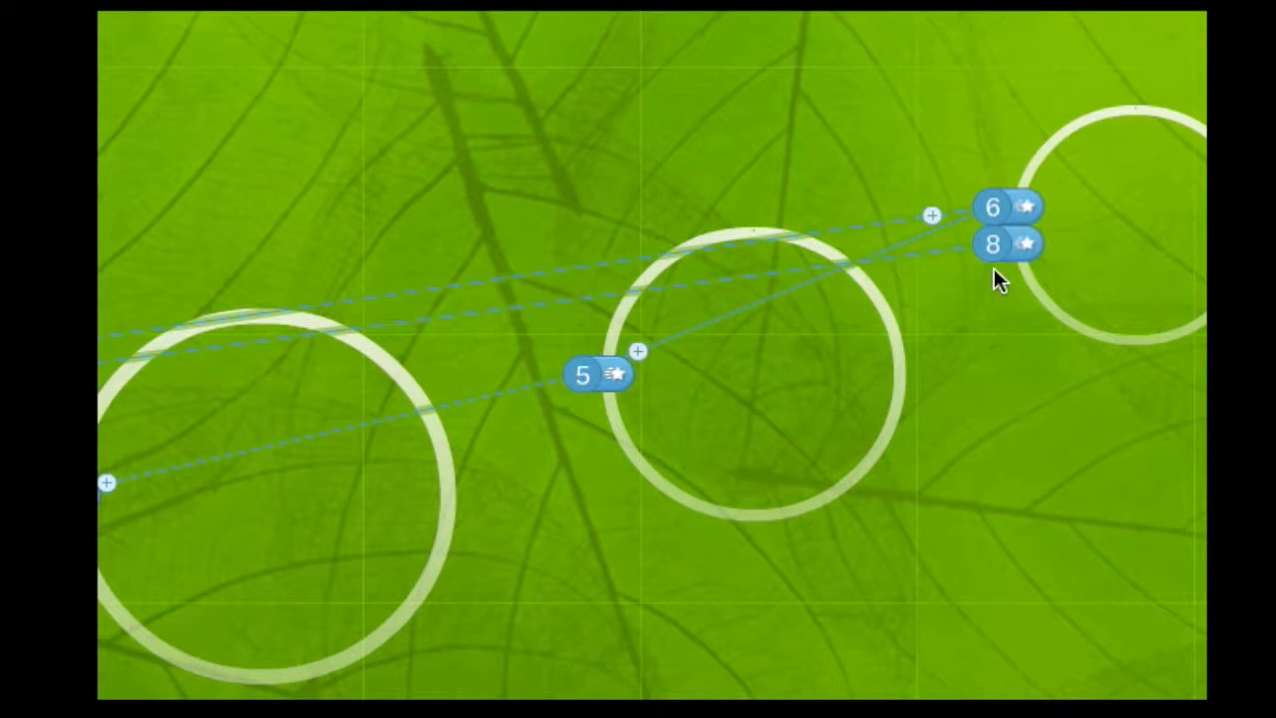
pyautogui.moveTo(1002, 247); pyautogui.dragTo(640, 267)
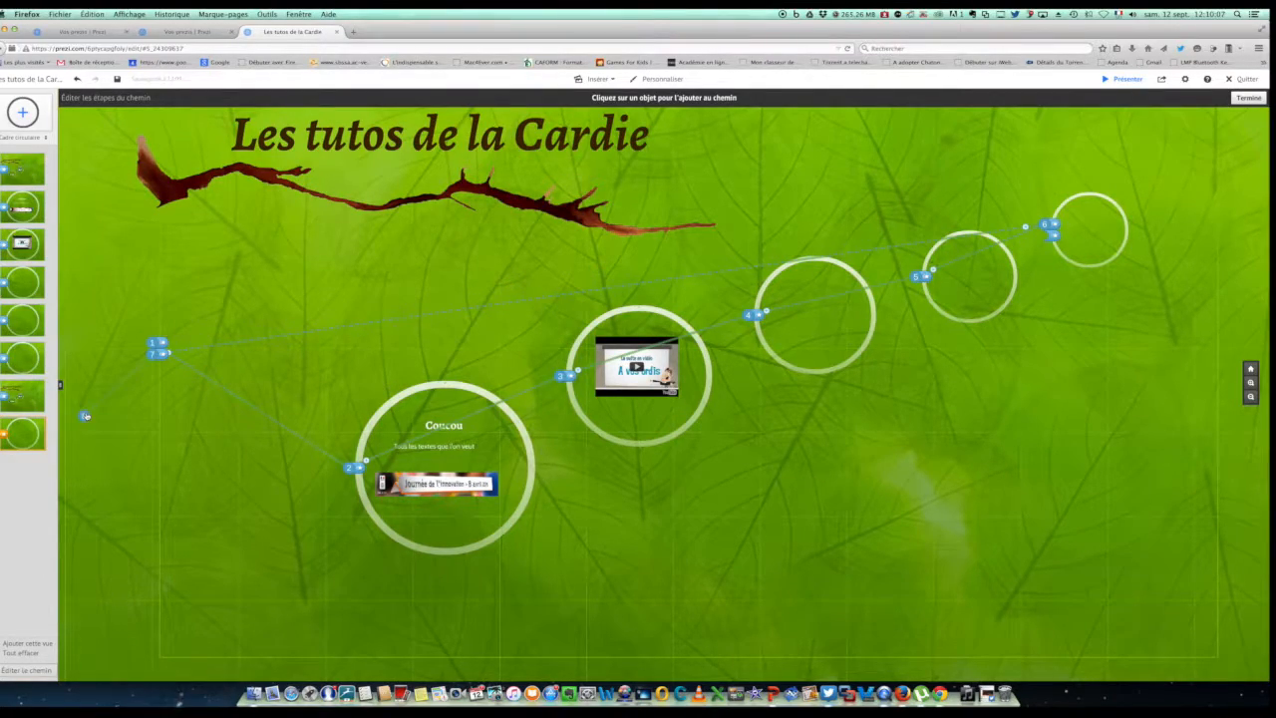
pyautogui.moveTo(85, 415); pyautogui.dragTo(85, 416)
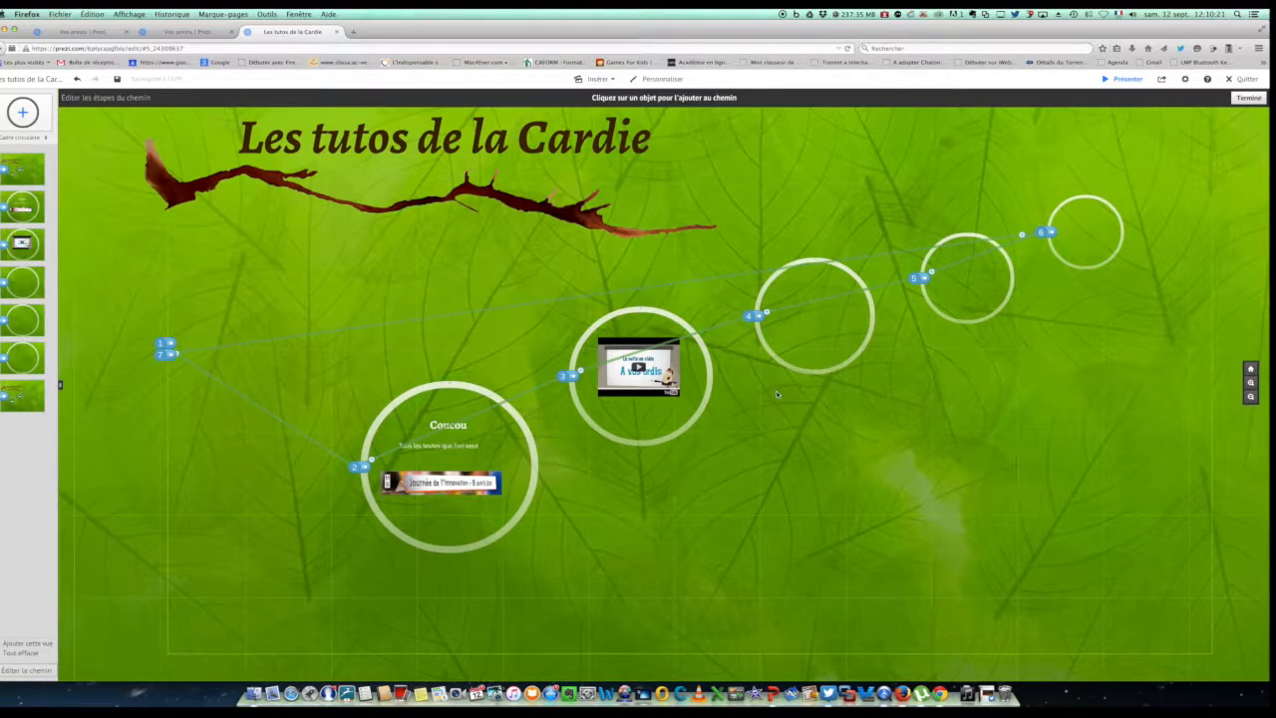
# Switch to PowerPoint and save every slide of the Rosa Bonheur – classe sans note presentation as PNG images under the existing name
pyautogui.click(773, 692)
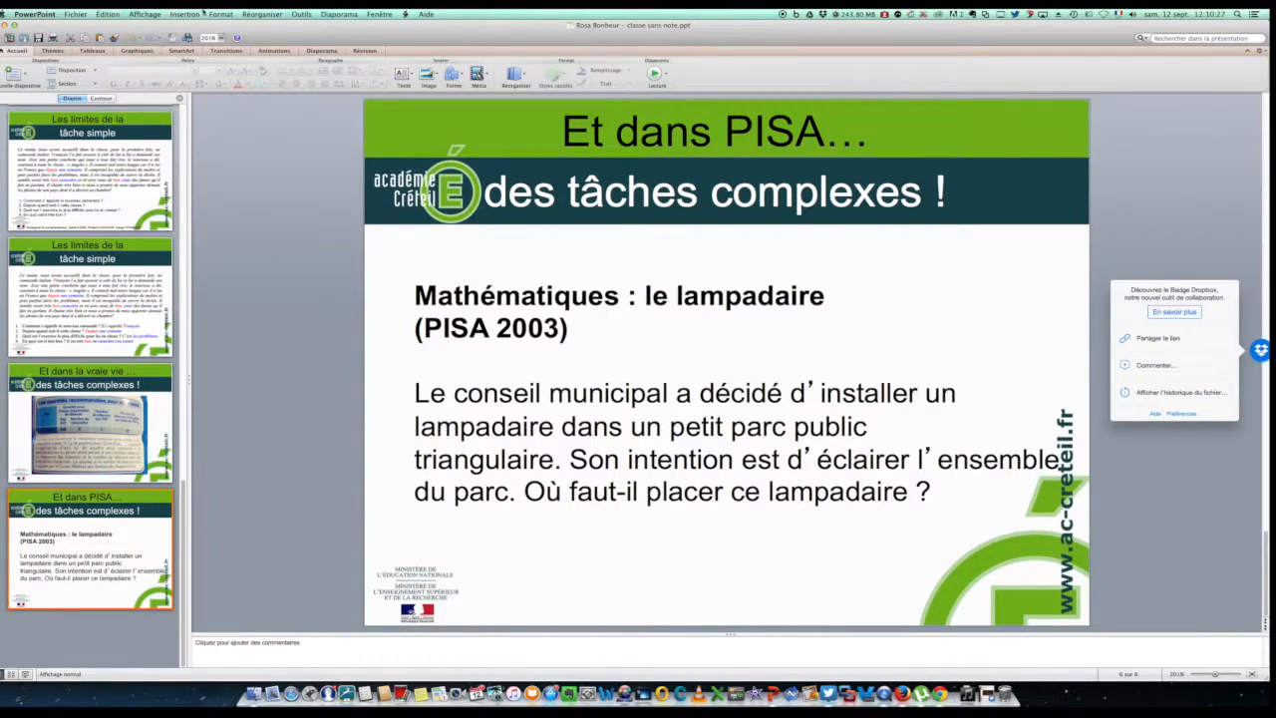
pyautogui.click(76, 14)
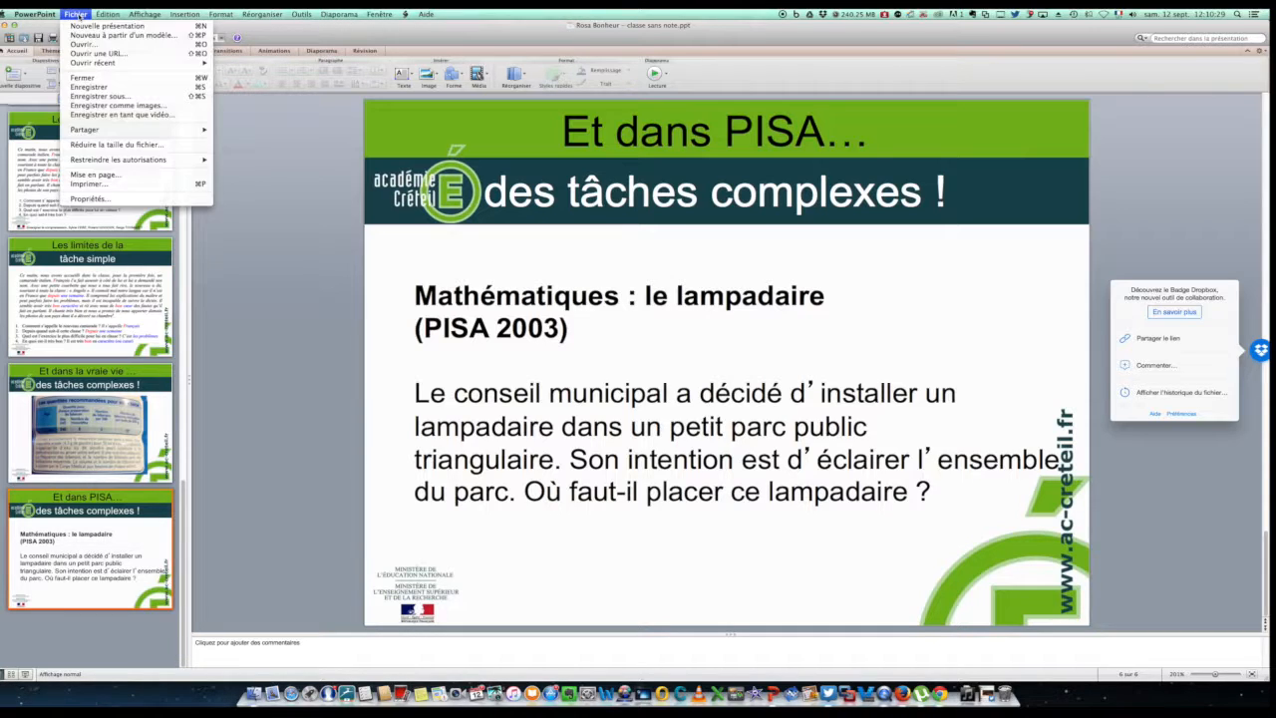
pyautogui.click(92, 96)
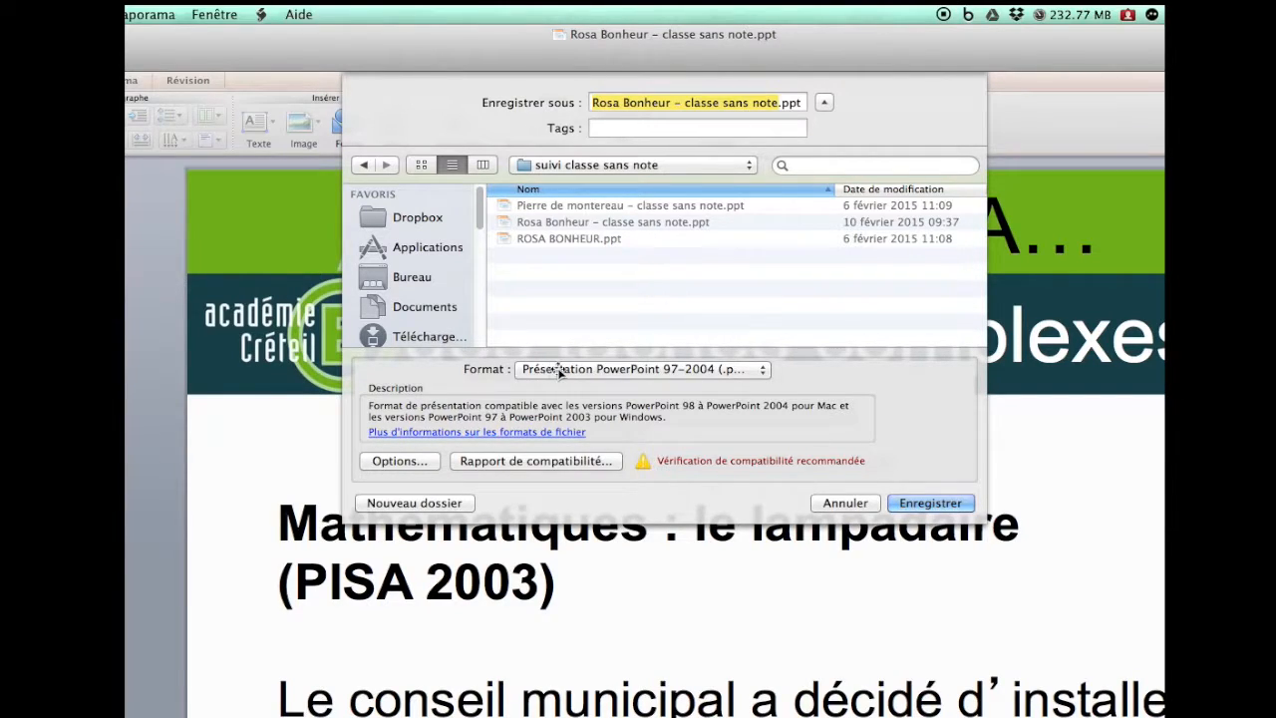
pyautogui.click(600, 368)
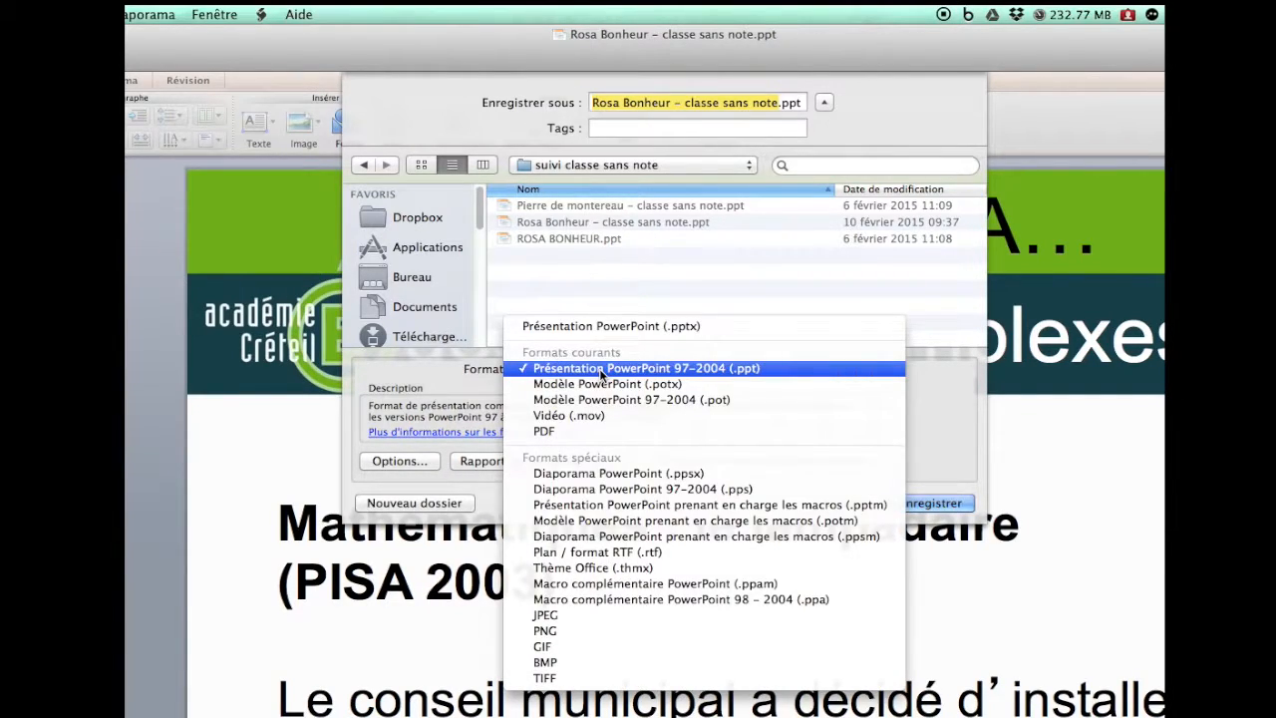
pyautogui.click(601, 629)
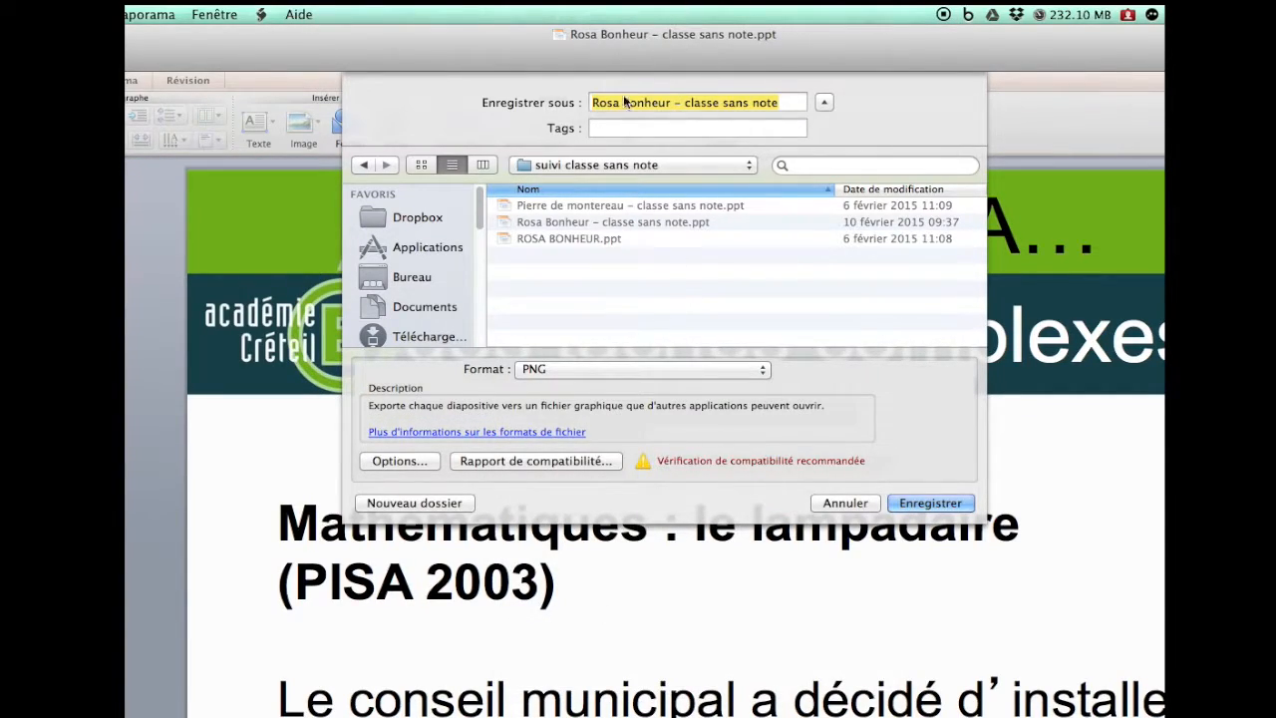
pyautogui.click(947, 503)
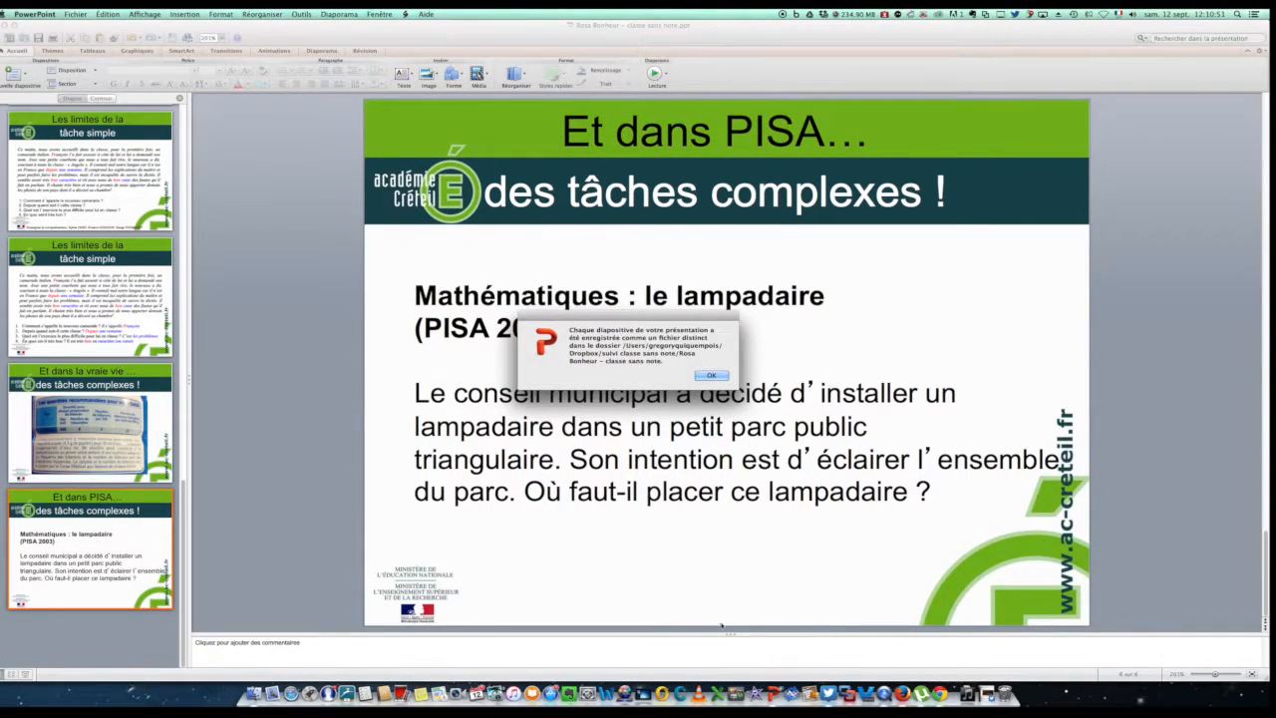
# Switch back to Prezi in Firefox and insert all the slide PNGs from the exported Rosa Bonheur – classe sans note folder as images
pyautogui.click(902, 688)
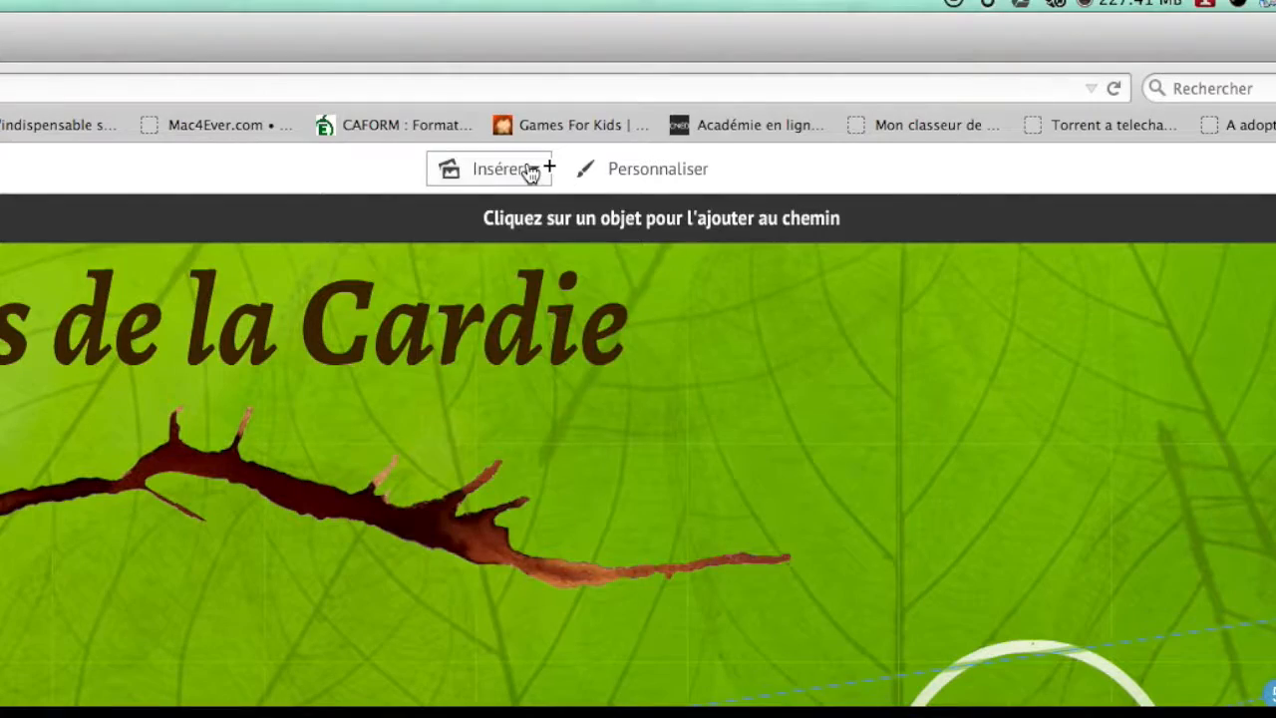
pyautogui.click(609, 80)
pyautogui.click(488, 207)
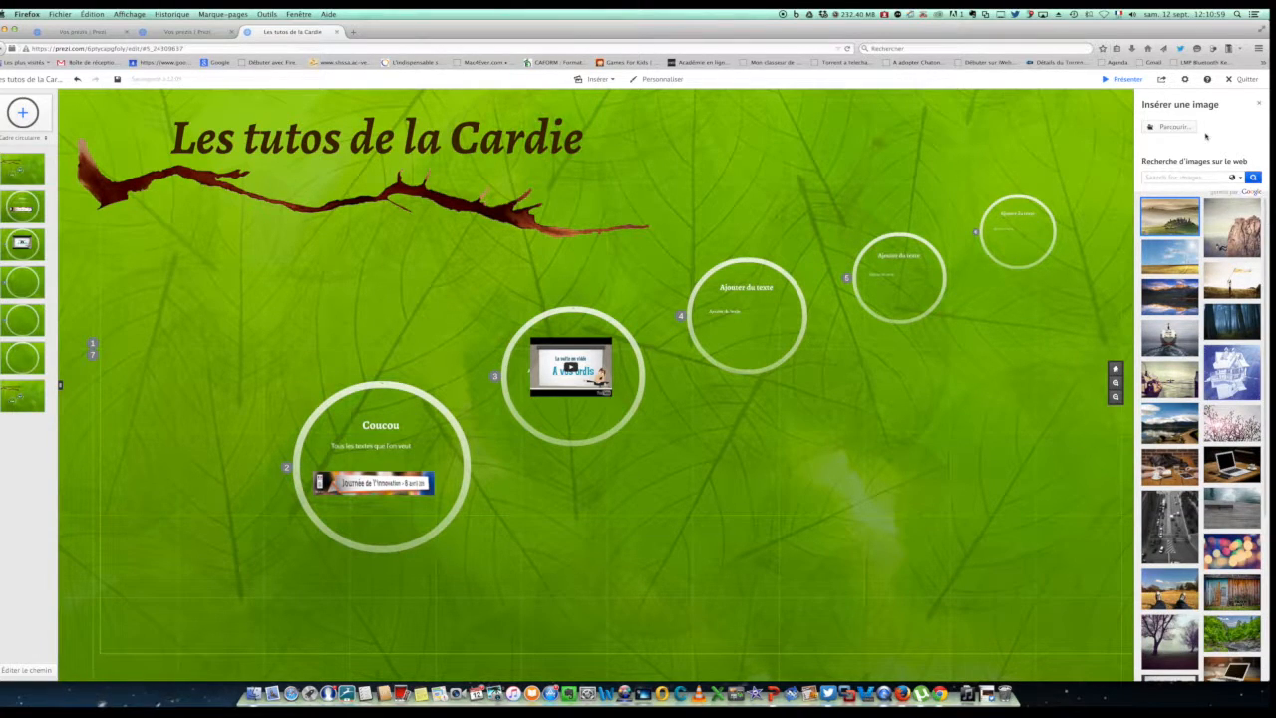
pyautogui.click(1173, 127)
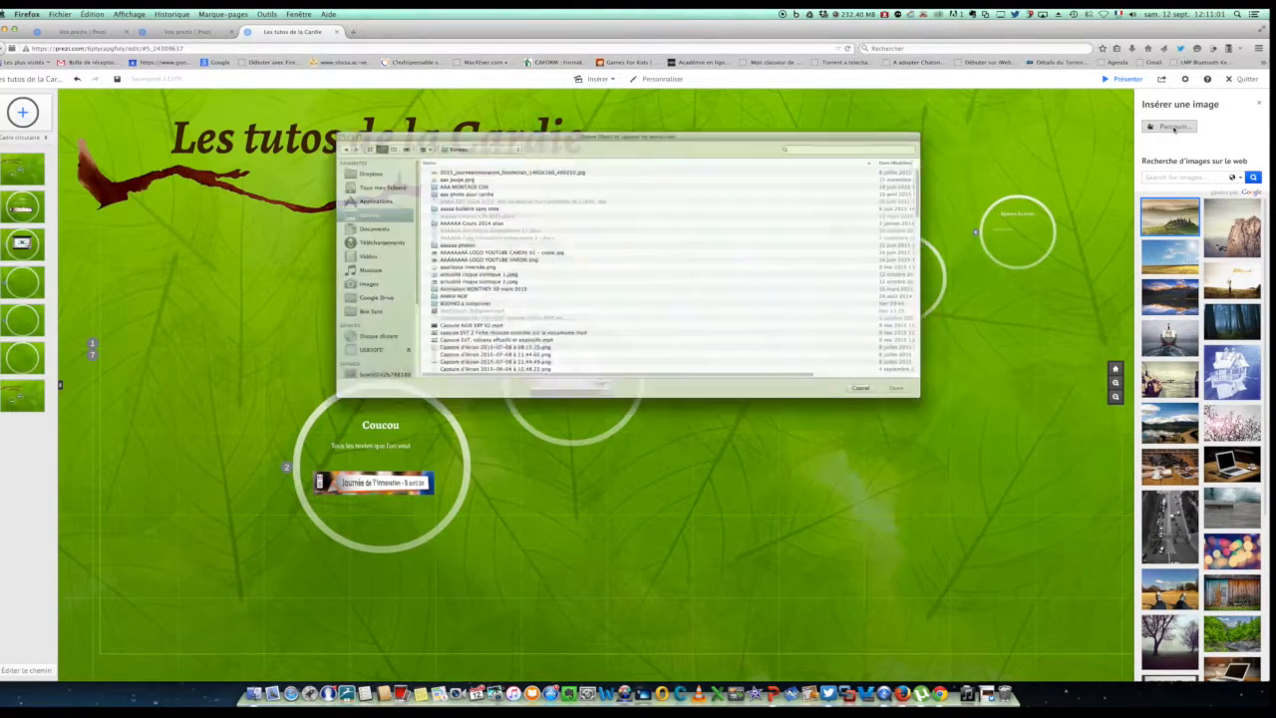
pyautogui.scroll(-10, 433, 289)
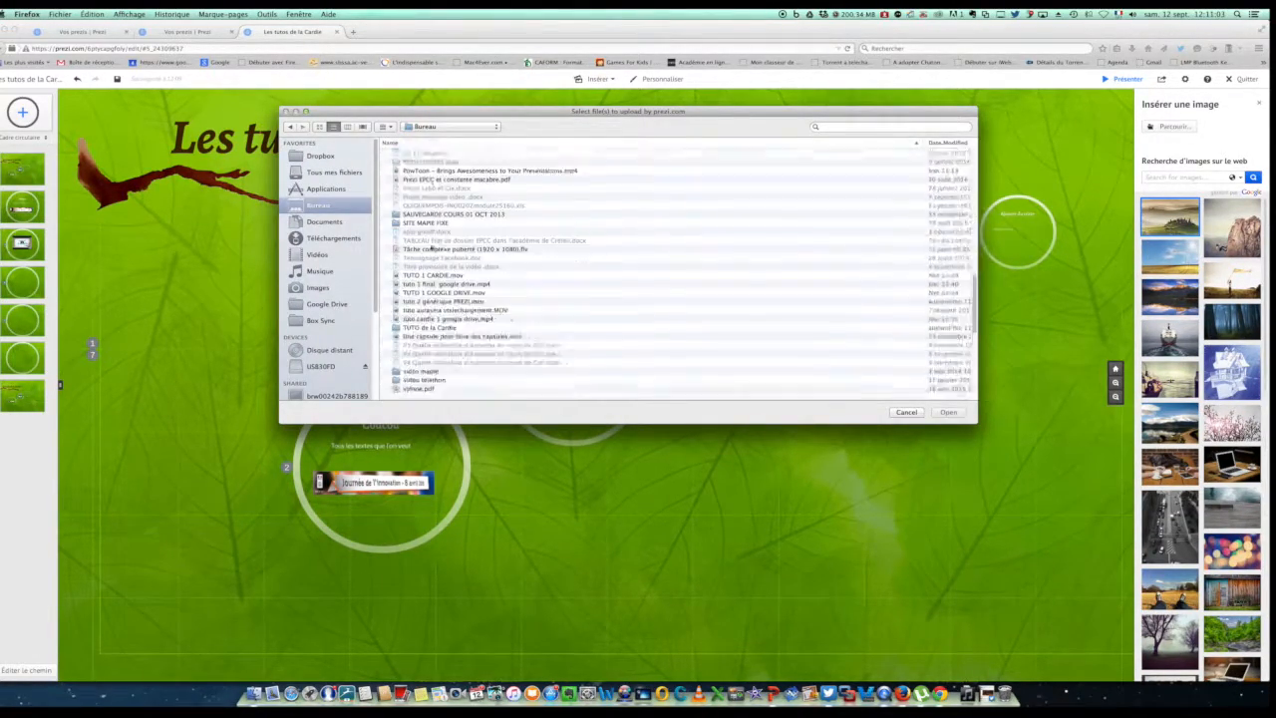
pyautogui.doubleClick(434, 329)
pyautogui.doubleClick(447, 153)
pyautogui.moveTo(417, 209); pyautogui.dragTo(419, 150)
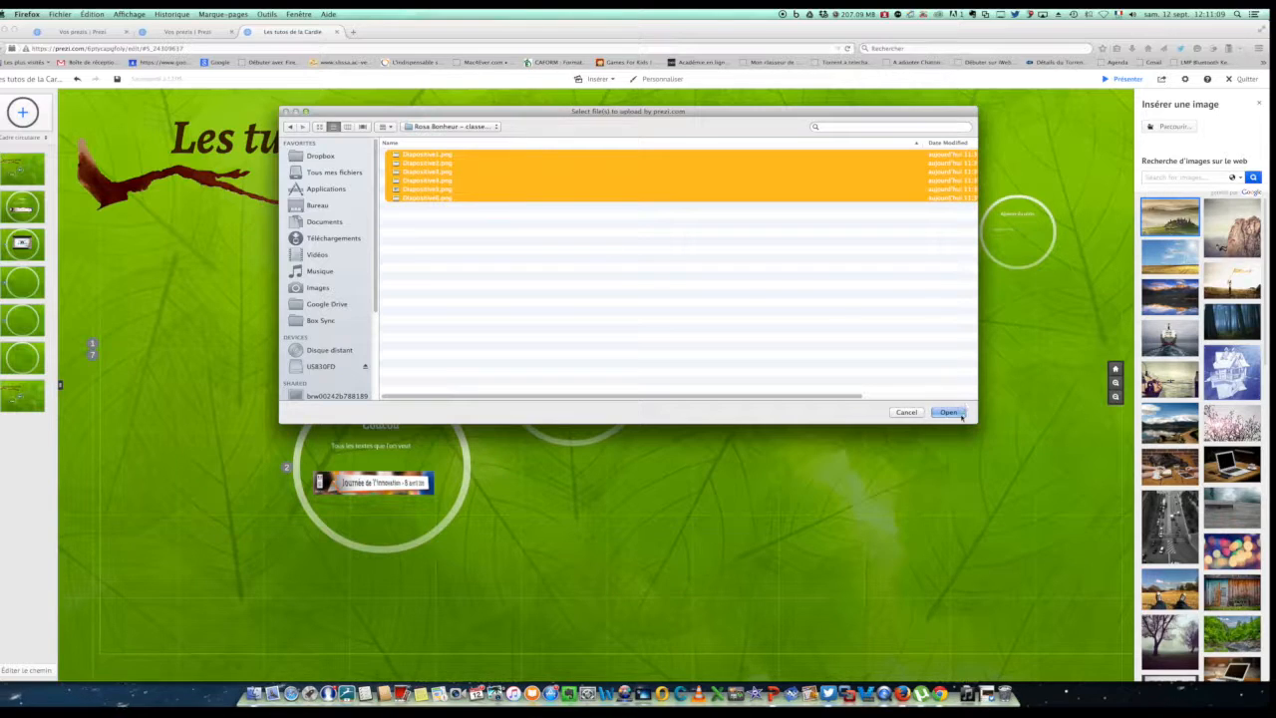
pyautogui.click(948, 411)
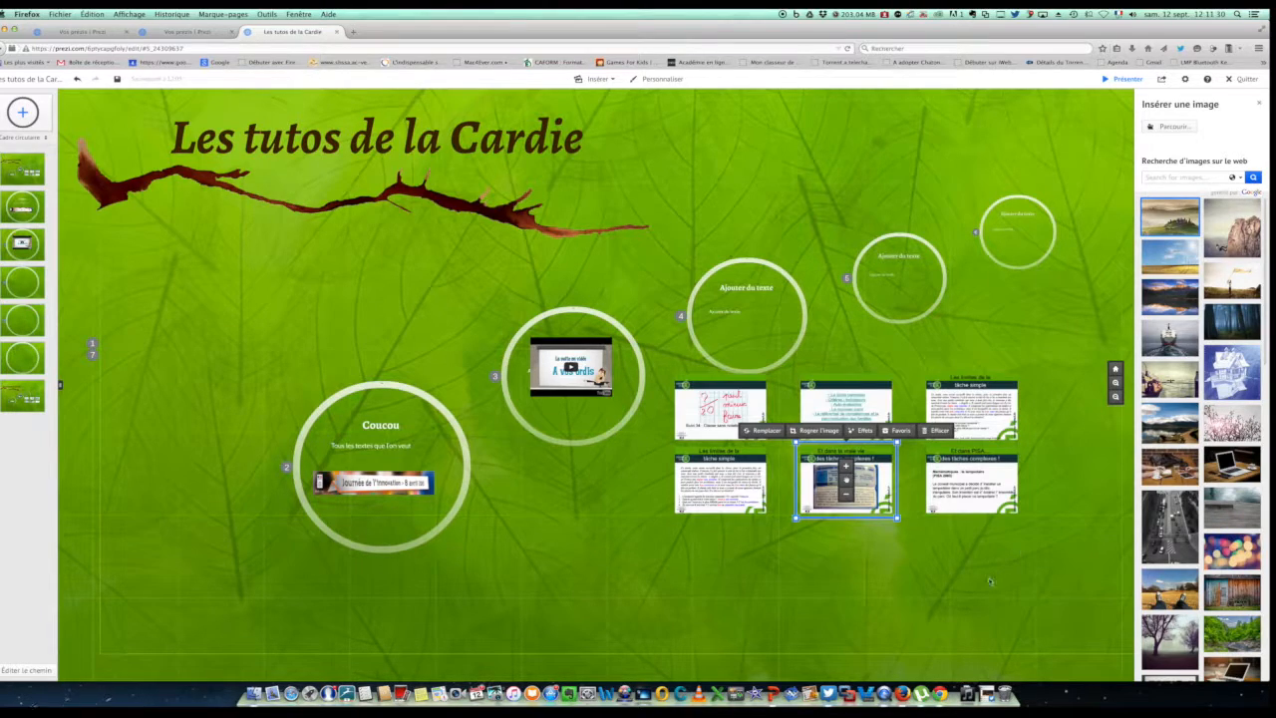
pyautogui.click(889, 551)
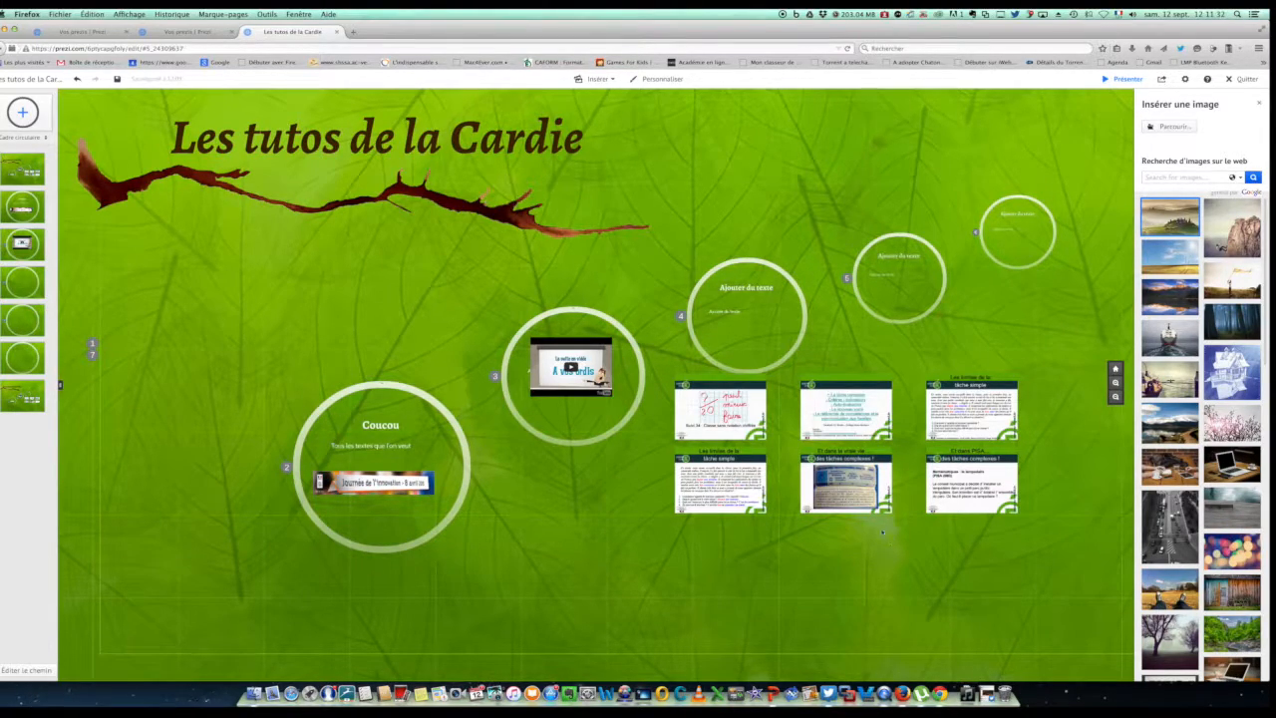
# Shrink the three upper-row slide images and place one each, in order, into the circles of path steps 4, 5 and 6
pyautogui.click(722, 409)
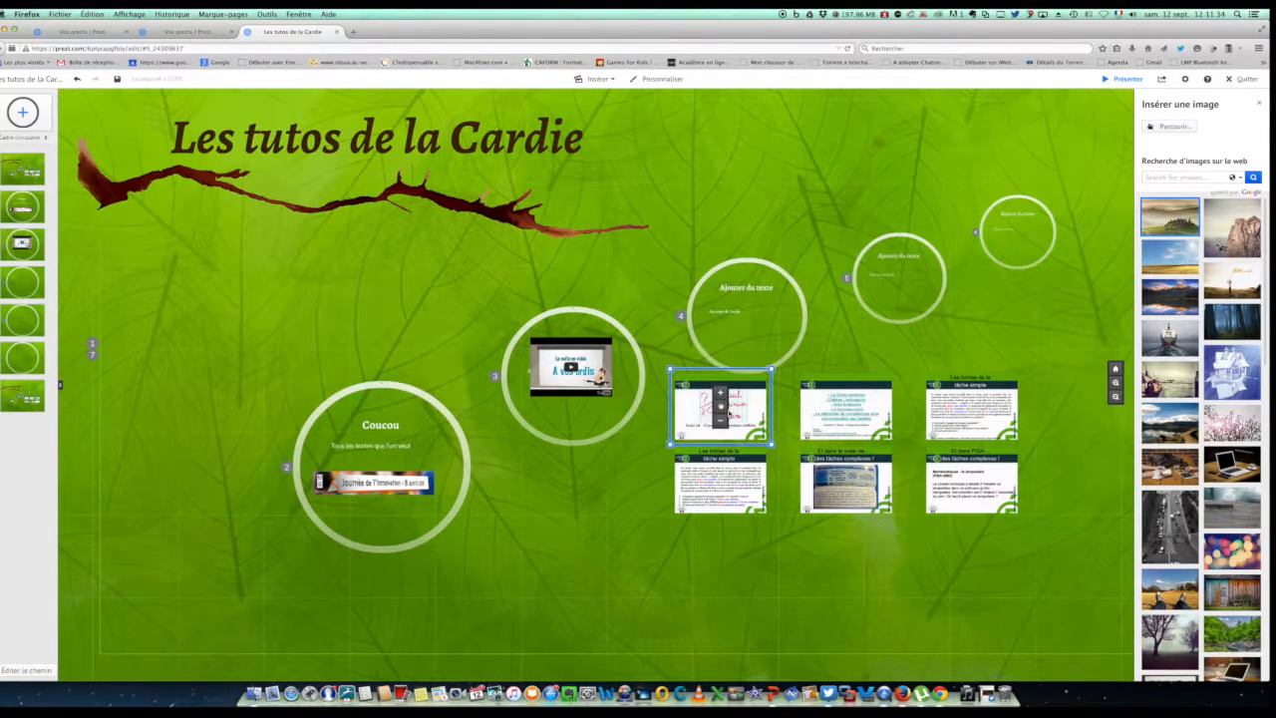
pyautogui.moveTo(722, 409); pyautogui.dragTo(747, 319)
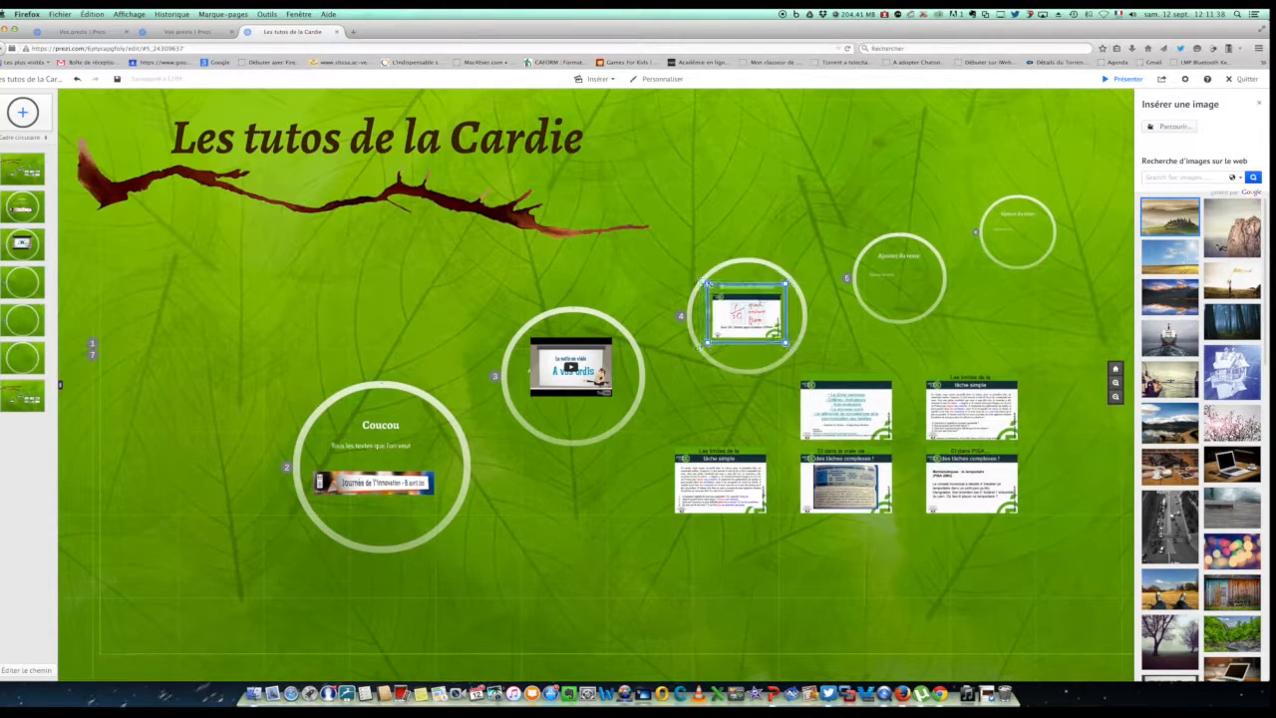
pyautogui.click(845, 408)
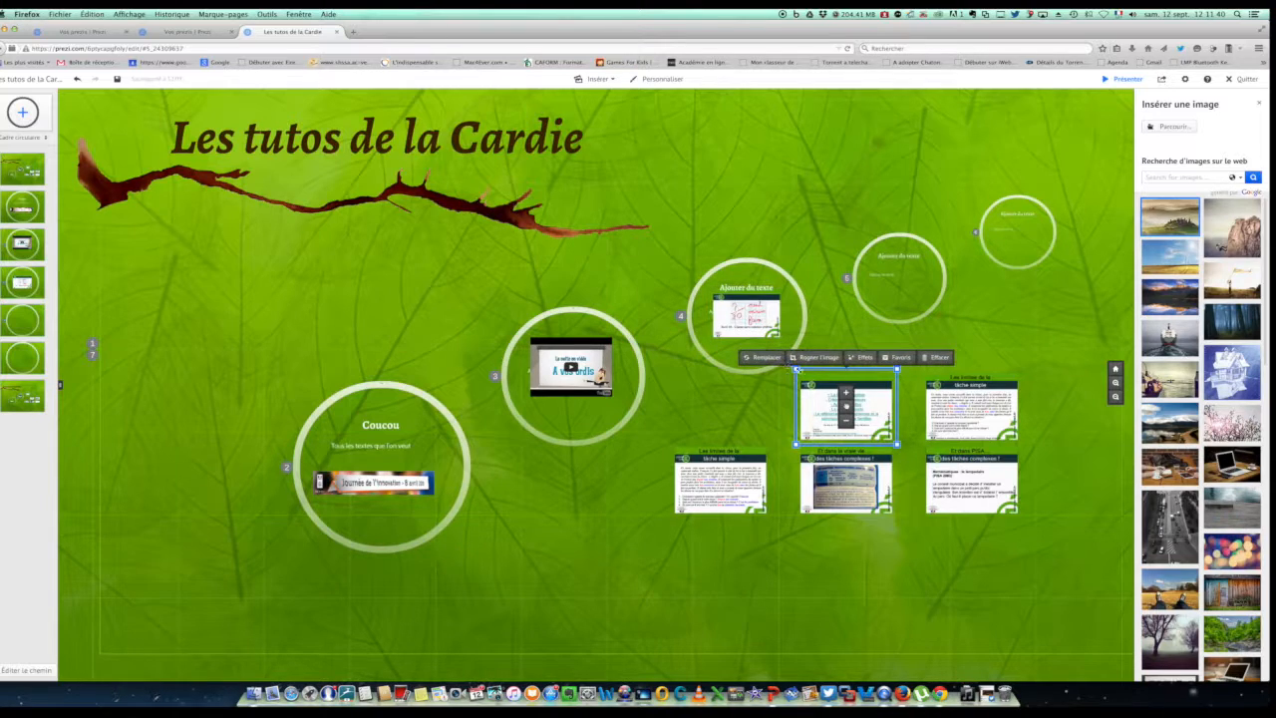
pyautogui.moveTo(795, 370); pyautogui.dragTo(895, 277)
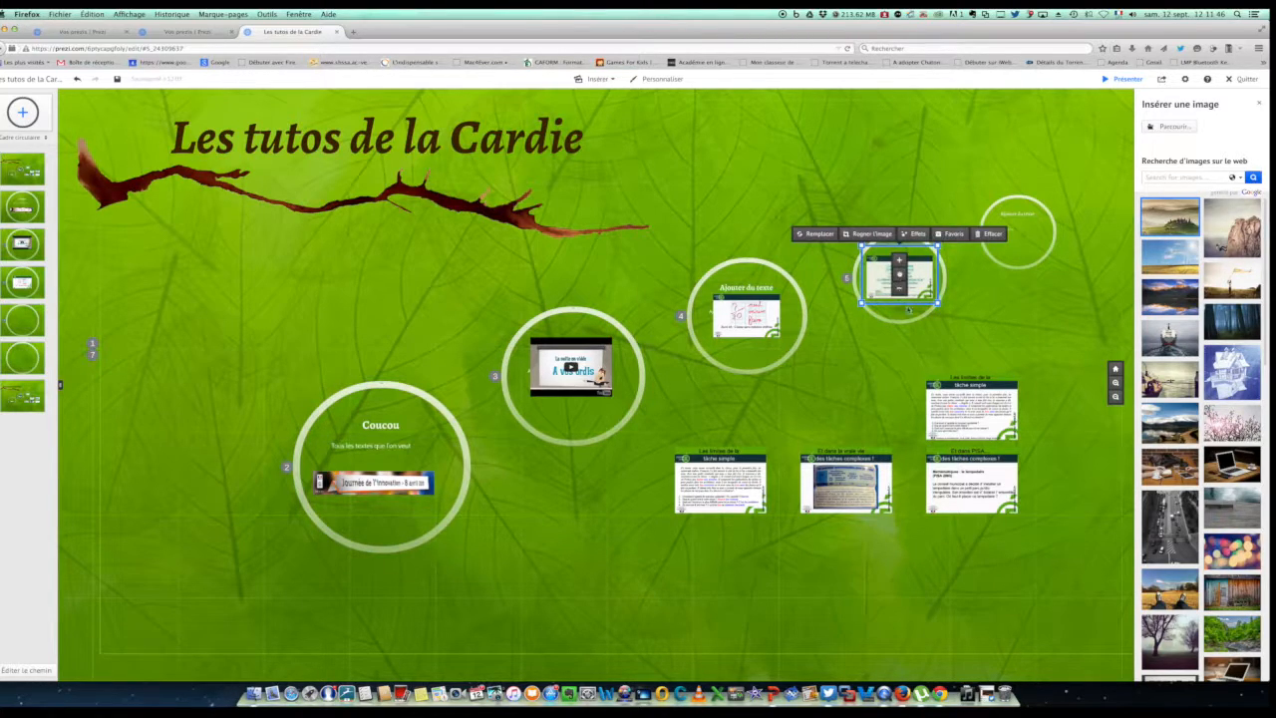
pyautogui.click(940, 375)
pyautogui.moveTo(923, 369); pyautogui.dragTo(1007, 234)
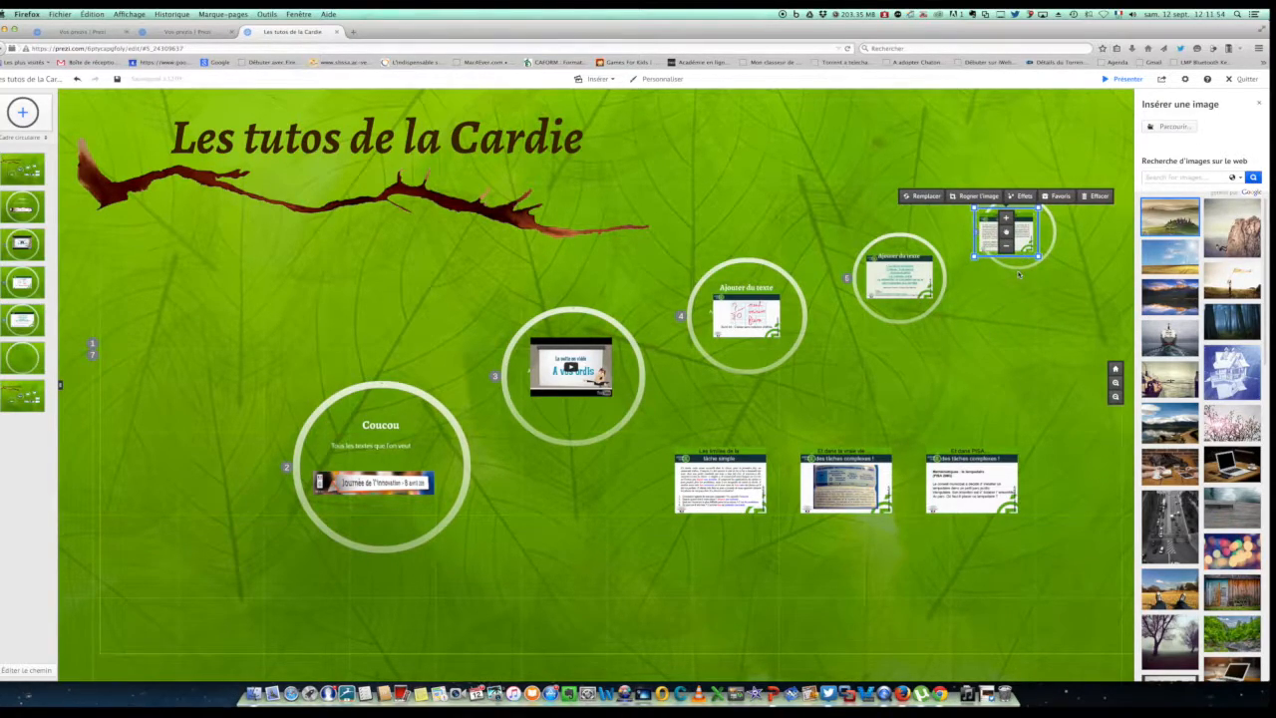
# Move the three remaining slide images of the lower row close around the circle of path step 6
pyautogui.moveTo(972, 483); pyautogui.dragTo(1062, 320)
pyautogui.moveTo(852, 478); pyautogui.dragTo(1107, 248)
pyautogui.moveTo(720, 481); pyautogui.dragTo(1042, 180)
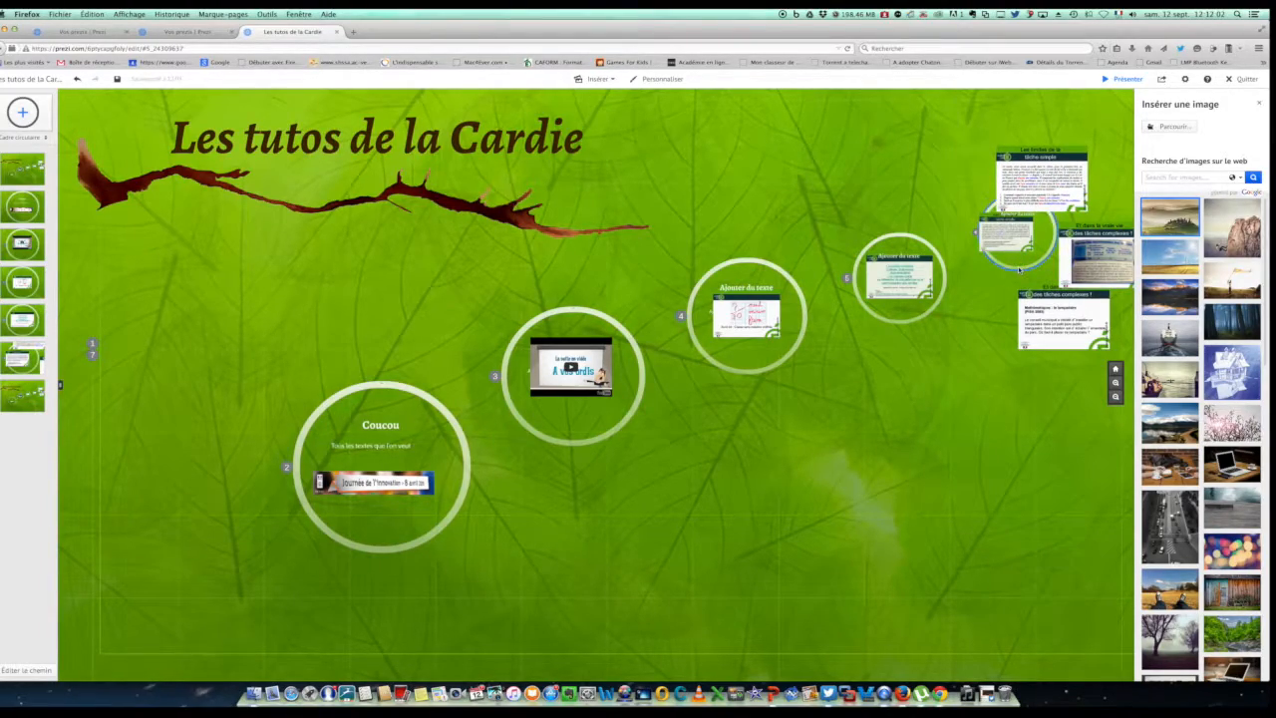
# Shrink the slide image already in the path step 6 circle and place it in the circle's left half beneath the heading
pyautogui.click(1019, 269)
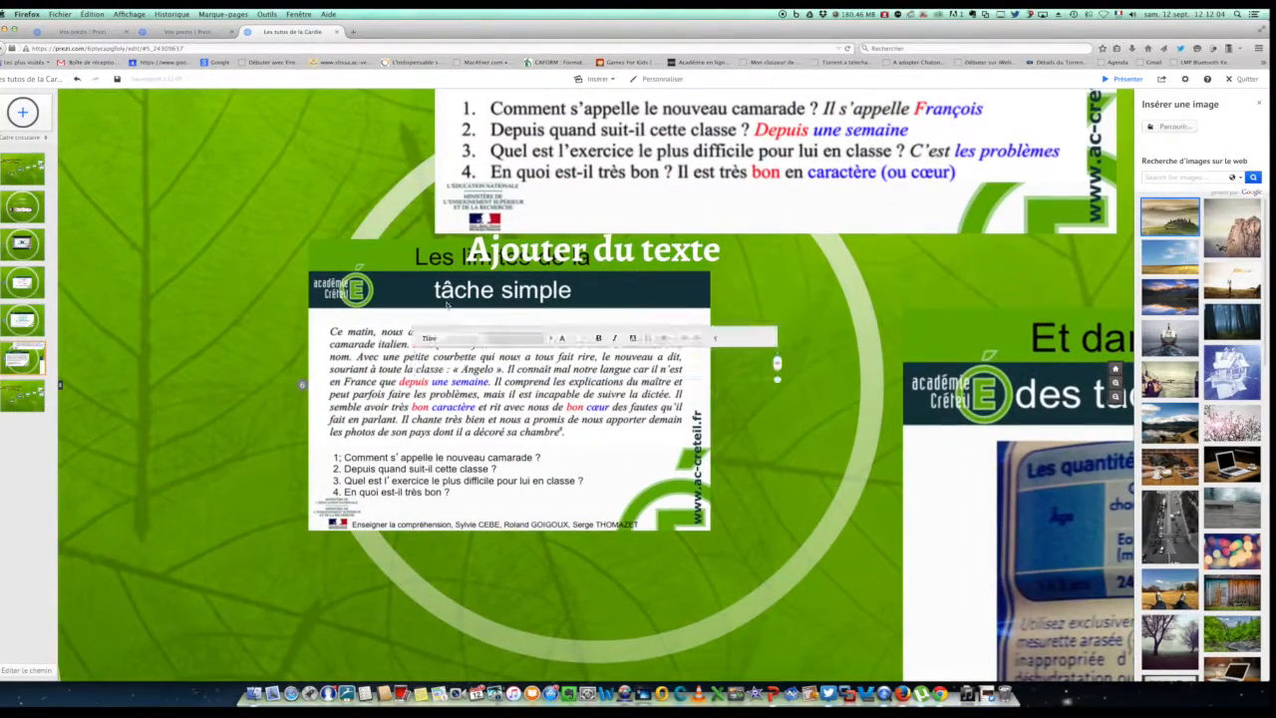
pyautogui.click(321, 248)
pyautogui.moveTo(299, 230); pyautogui.dragTo(435, 330)
pyautogui.moveTo(509, 387); pyautogui.dragTo(473, 359)
# Move the "Les limites de la tâche simple" slide with the answers into the step 6 circle, shrunk beside the first slide on its right
pyautogui.click(676, 197)
pyautogui.moveTo(676, 199); pyautogui.dragTo(672, 549)
pyautogui.moveTo(438, 151); pyautogui.dragTo(436, 321)
pyautogui.moveTo(426, 259); pyautogui.dragTo(684, 445)
pyautogui.moveTo(772, 510); pyautogui.dragTo(680, 360)
# Shrink the "Et dans la vraie vie" slide to the first slide's size and place it directly beneath that slide in the step 6 circle
pyautogui.click(933, 333)
pyautogui.moveTo(952, 341); pyautogui.dragTo(2, 14)
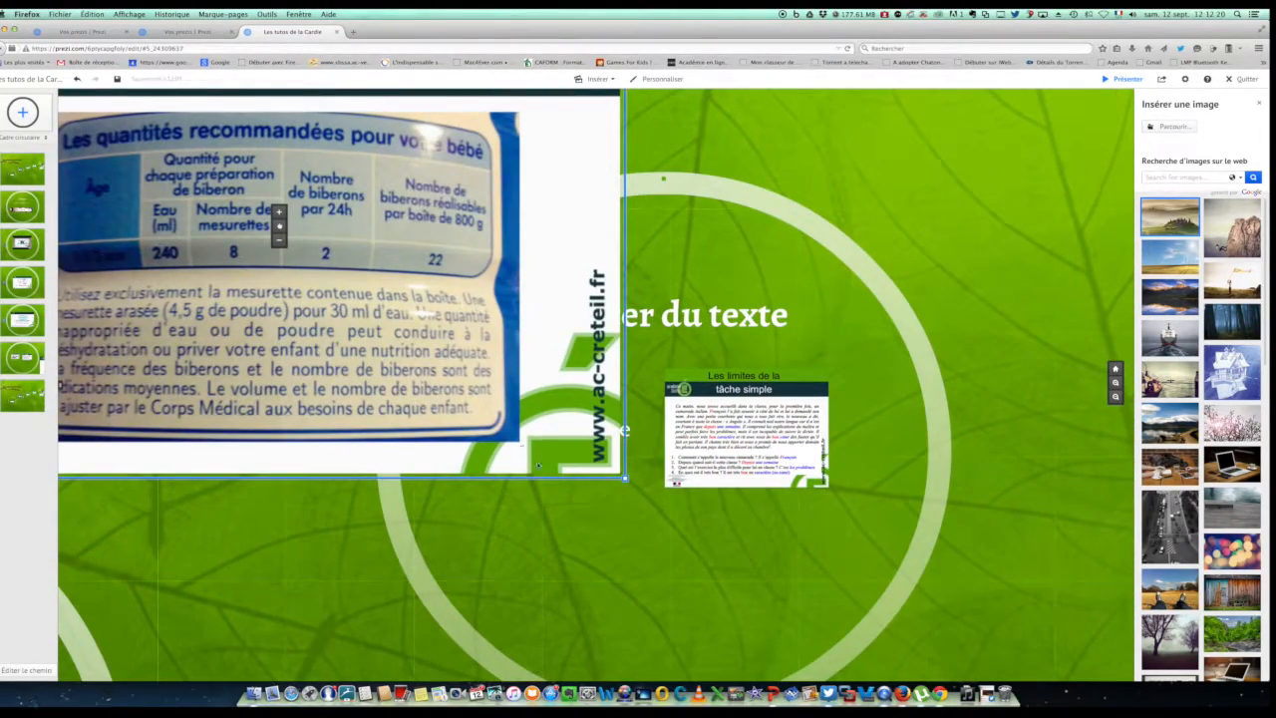
pyautogui.moveTo(626, 480); pyautogui.dragTo(353, 280)
pyautogui.moveTo(280, 227); pyautogui.dragTo(576, 622)
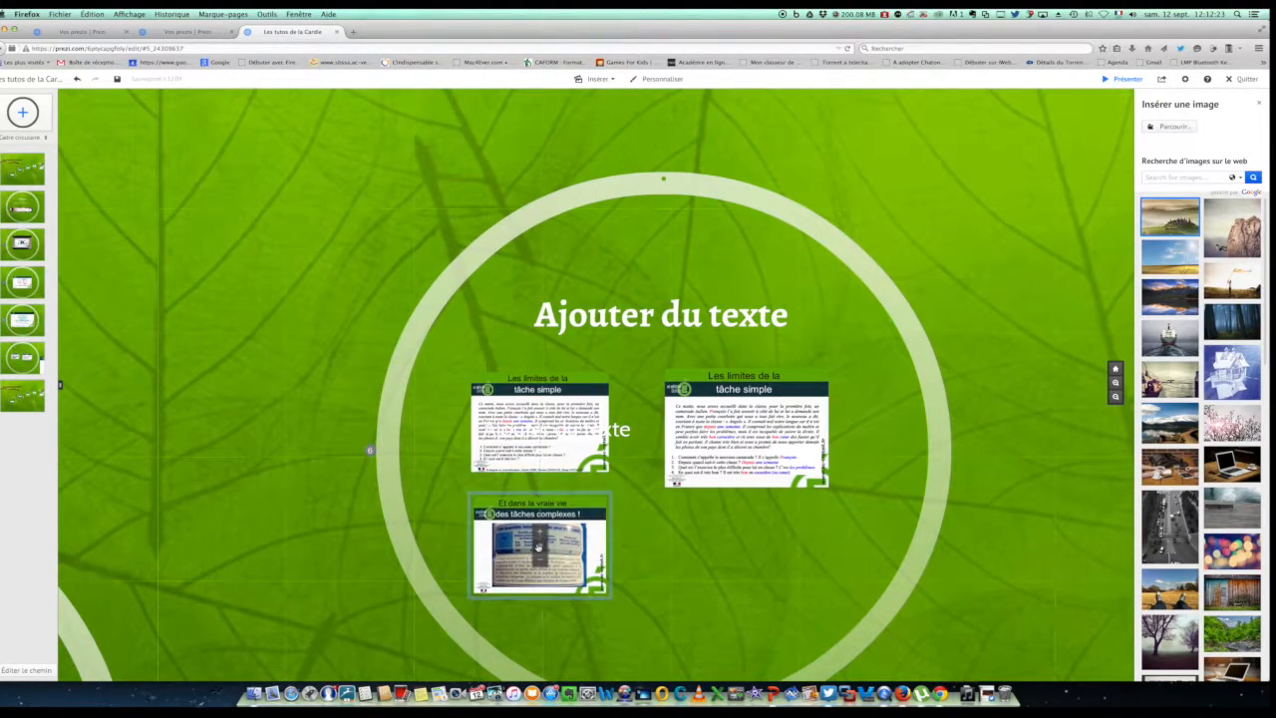
# Shrink the "Et dans PISA…" slide and place it in the step 6 circle beneath the "Les limites de la tâche simple" slide with the answers
pyautogui.click(775, 449)
pyautogui.scroll(-5, 818, 569)
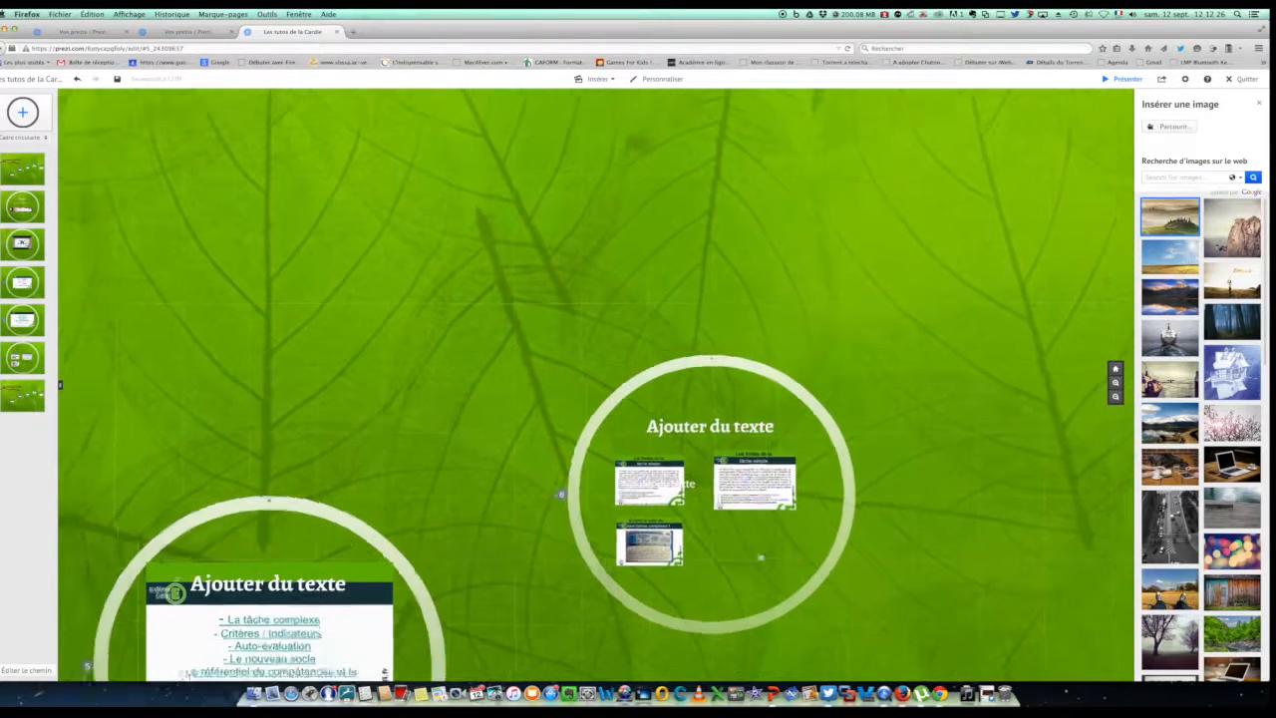
pyautogui.moveTo(881, 593); pyautogui.dragTo(870, 440)
pyautogui.click(812, 547)
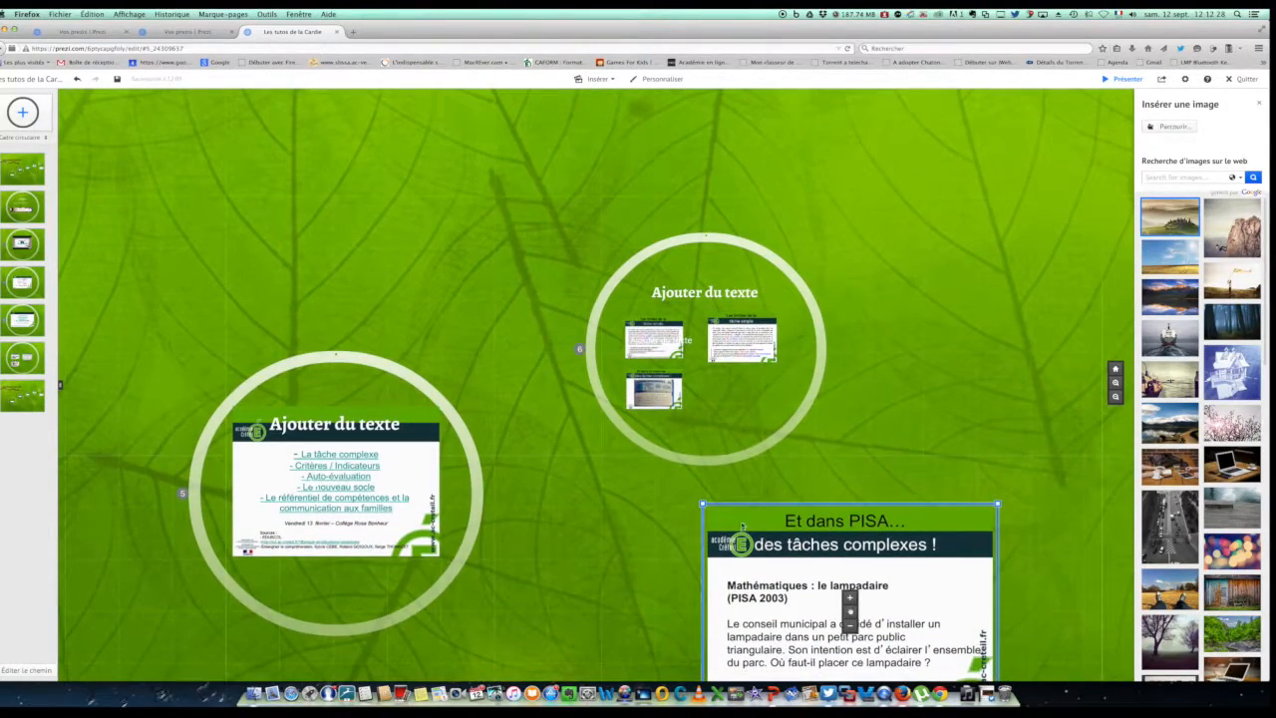
pyautogui.moveTo(698, 503); pyautogui.dragTo(798, 576)
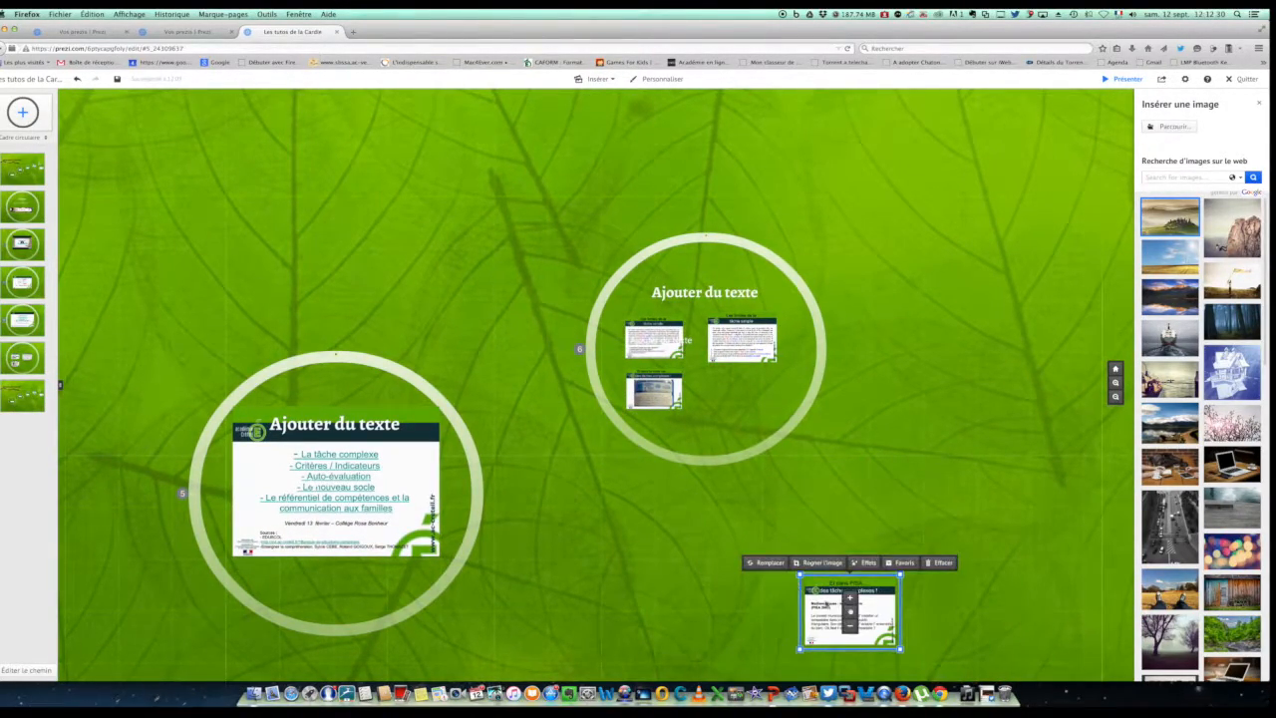
pyautogui.moveTo(849, 614); pyautogui.dragTo(748, 404)
pyautogui.moveTo(798, 439); pyautogui.dragTo(737, 397)
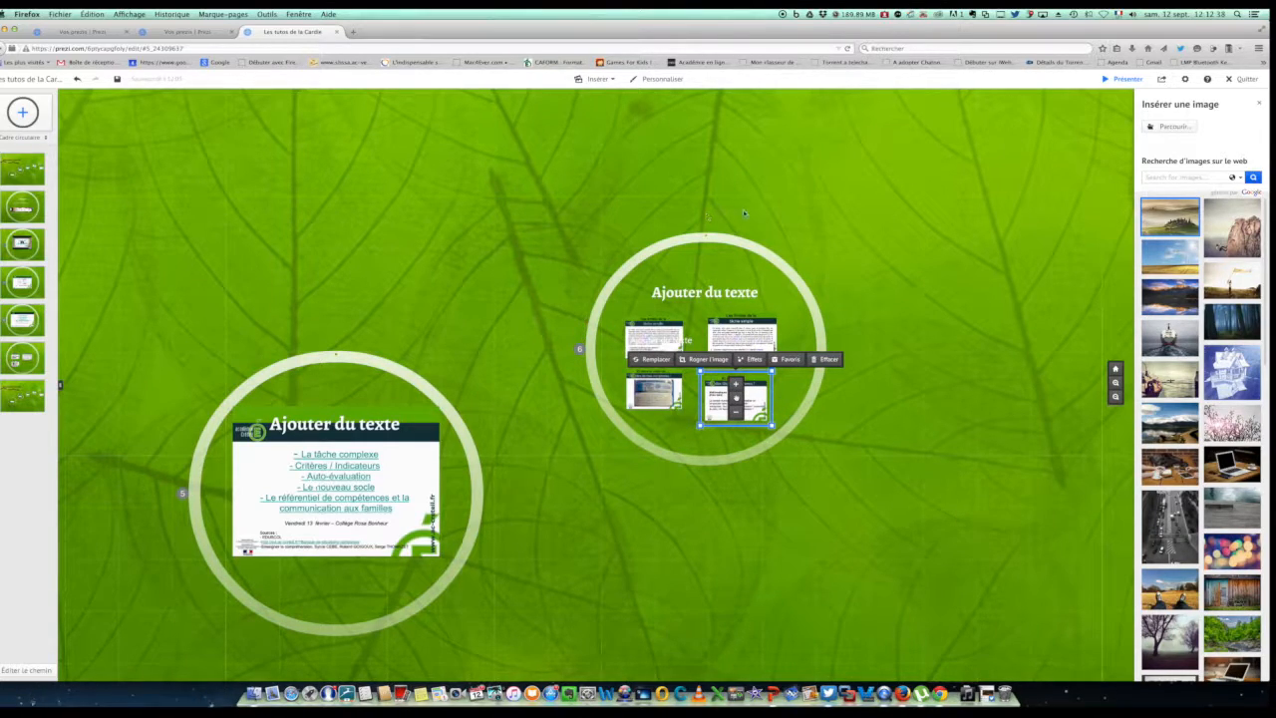
pyautogui.click(850, 390)
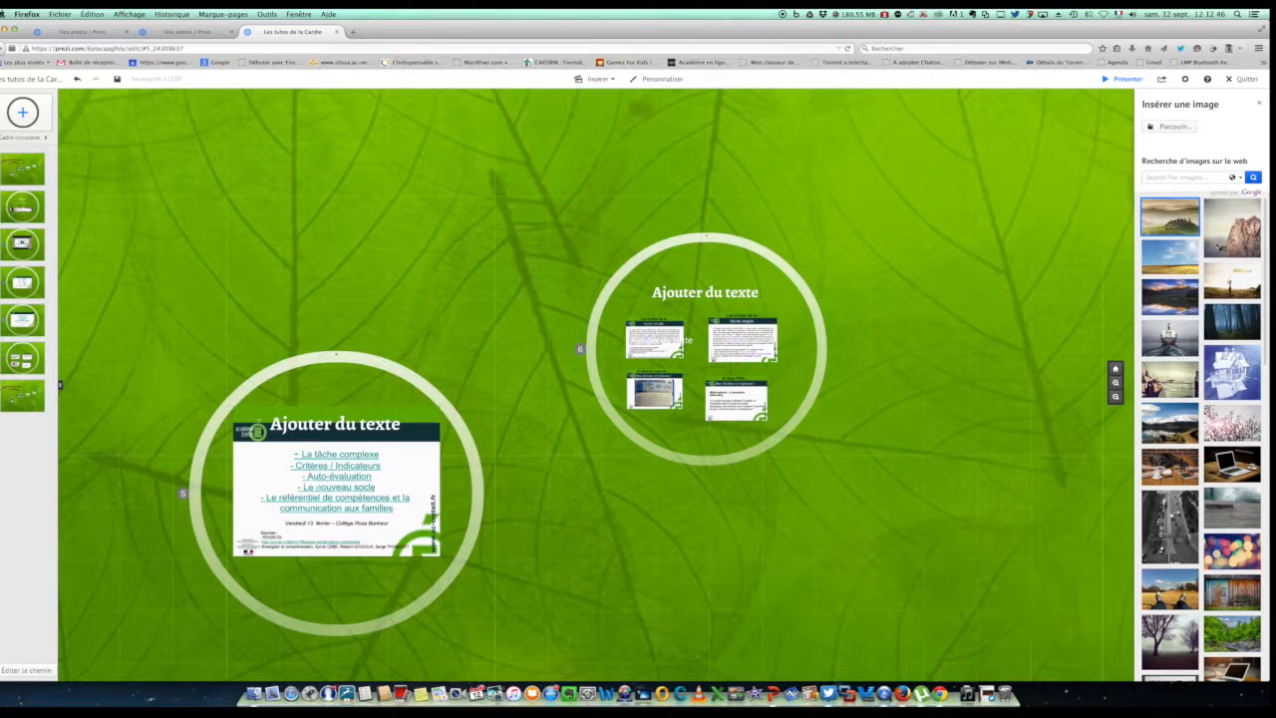
# Edit the path to add the four slides in the step 6 circle as steps 7 to 10, row by row from left to right
pyautogui.click(30, 670)
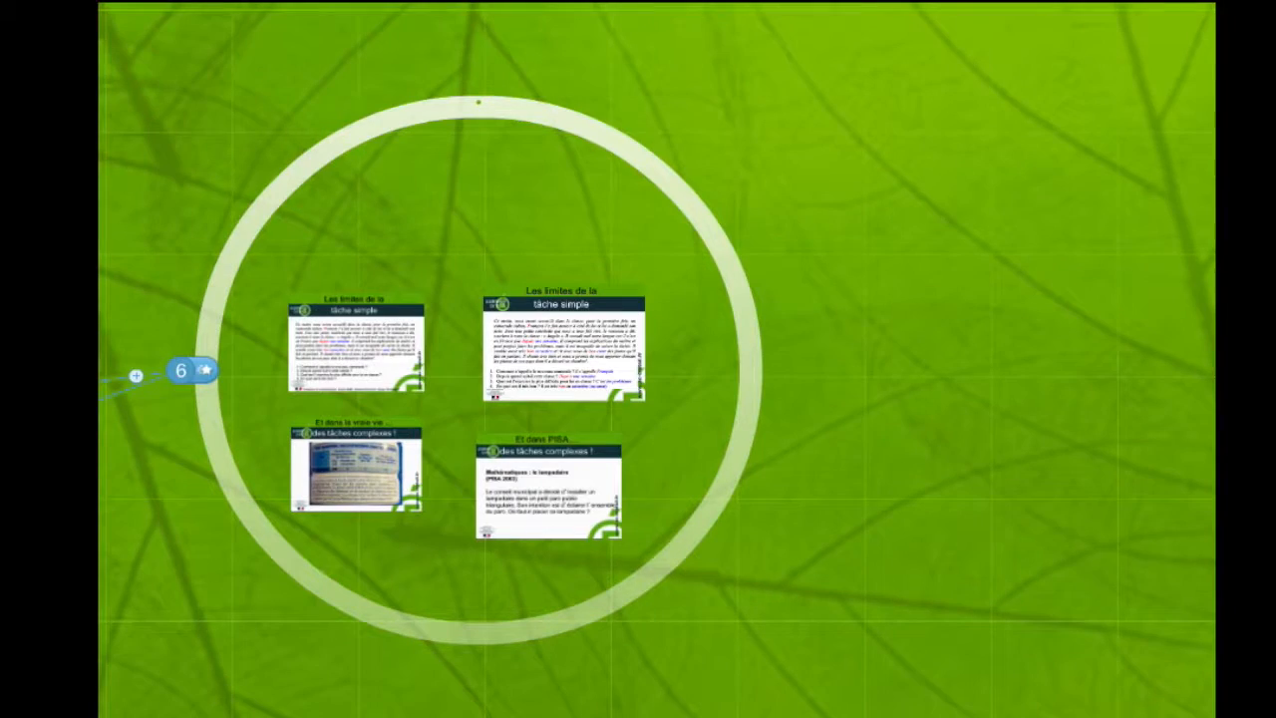
pyautogui.moveTo(138, 377); pyautogui.dragTo(379, 329)
pyautogui.moveTo(231, 351); pyautogui.dragTo(377, 337)
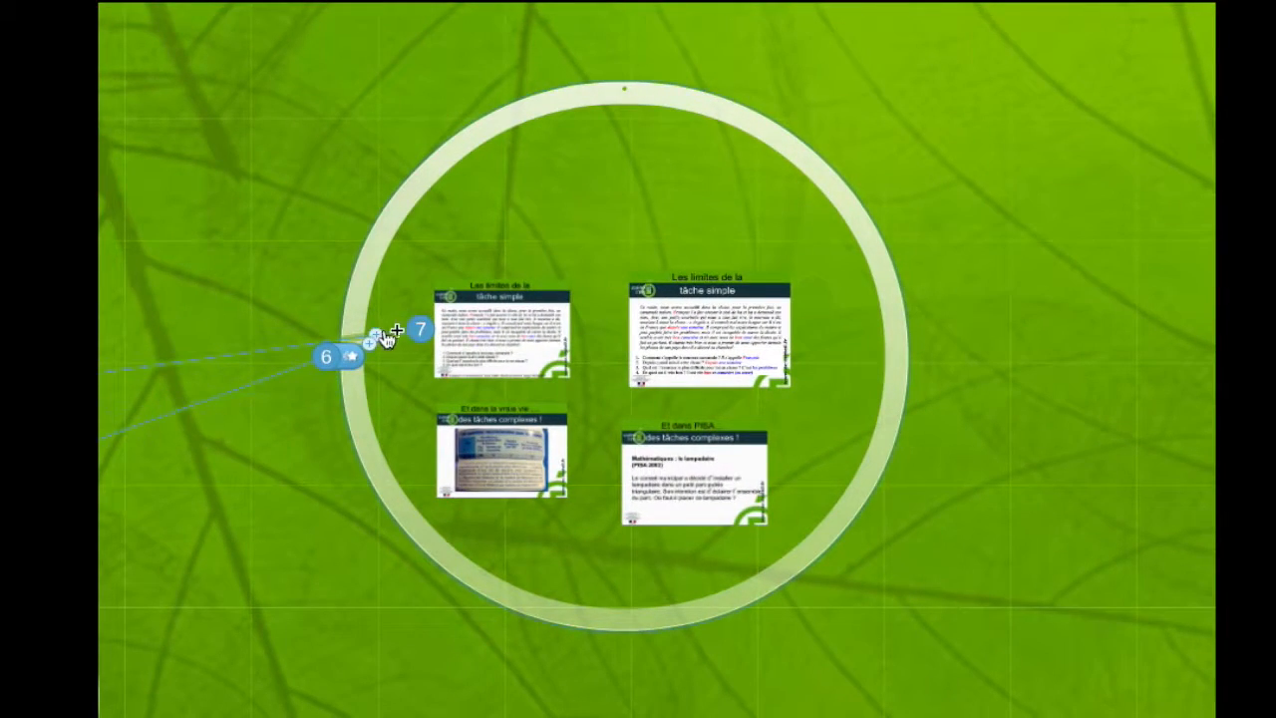
pyautogui.moveTo(455, 307); pyautogui.dragTo(671, 344)
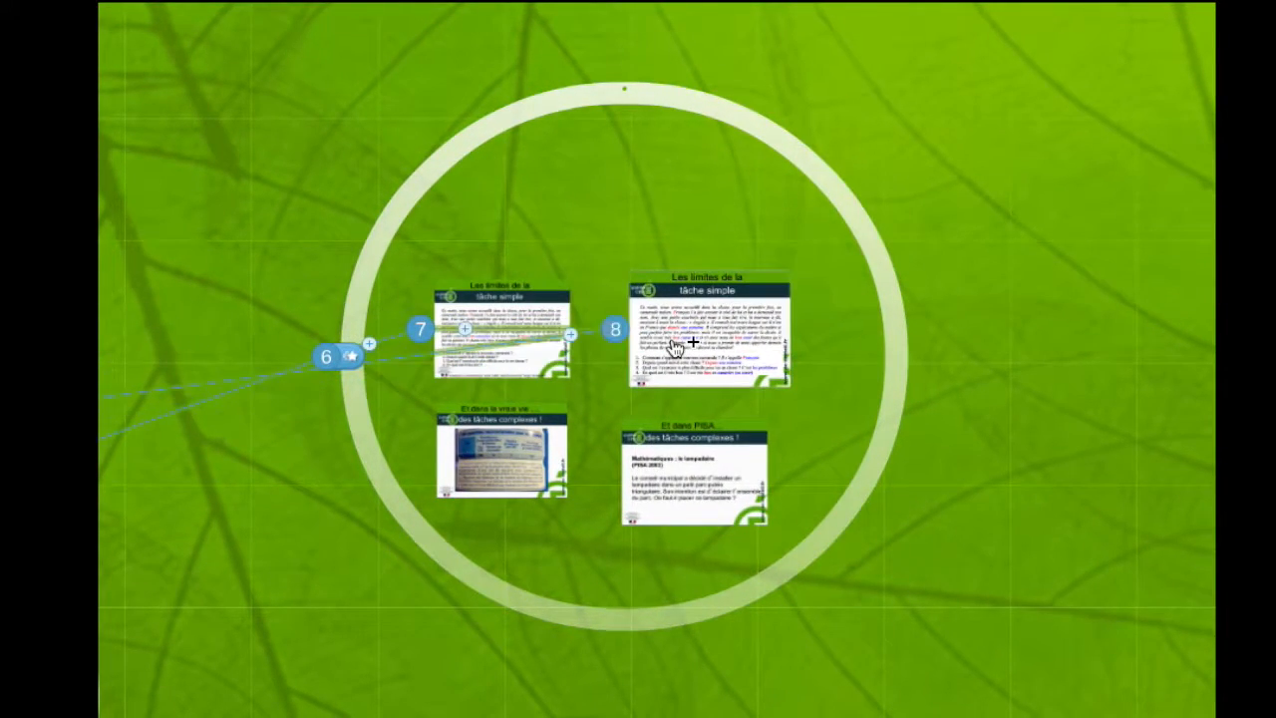
pyautogui.moveTo(571, 339); pyautogui.dragTo(472, 443)
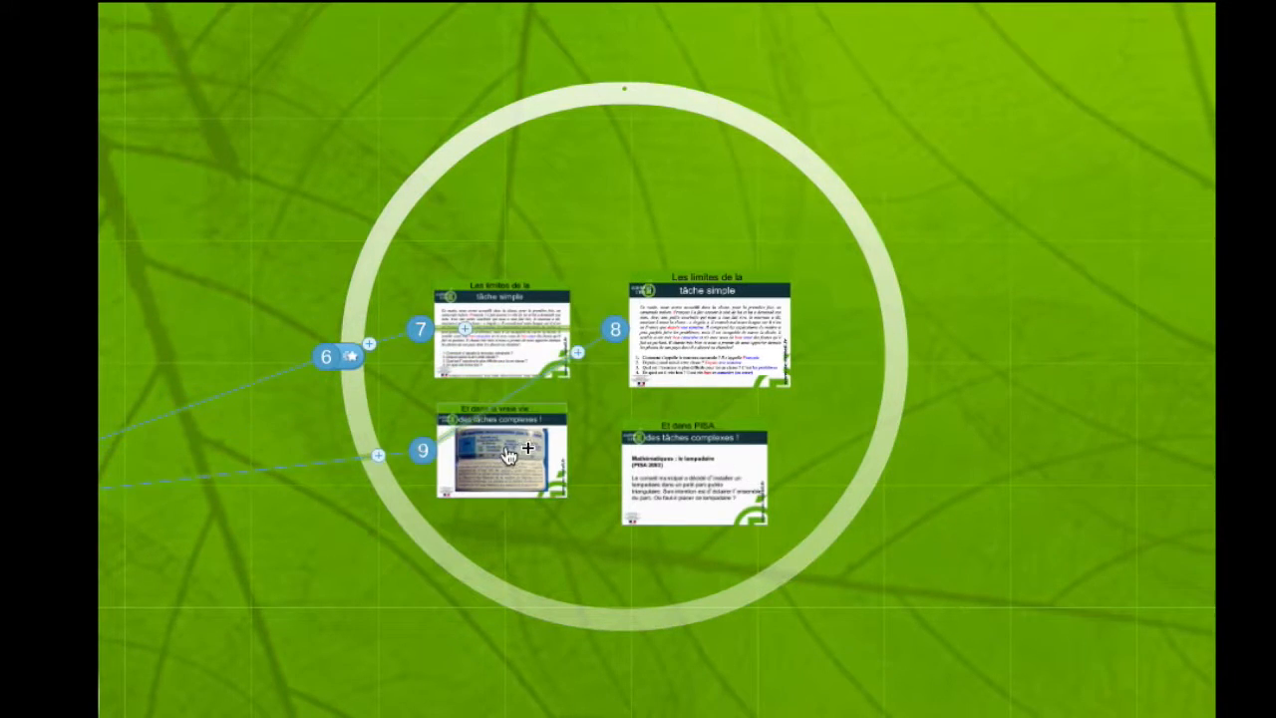
pyautogui.moveTo(379, 460); pyautogui.dragTo(687, 480)
# Present the prezi in full screen with keyboard commands allowed and advance to the YouTube video frame
pyautogui.scroll(-10, 249, 576)
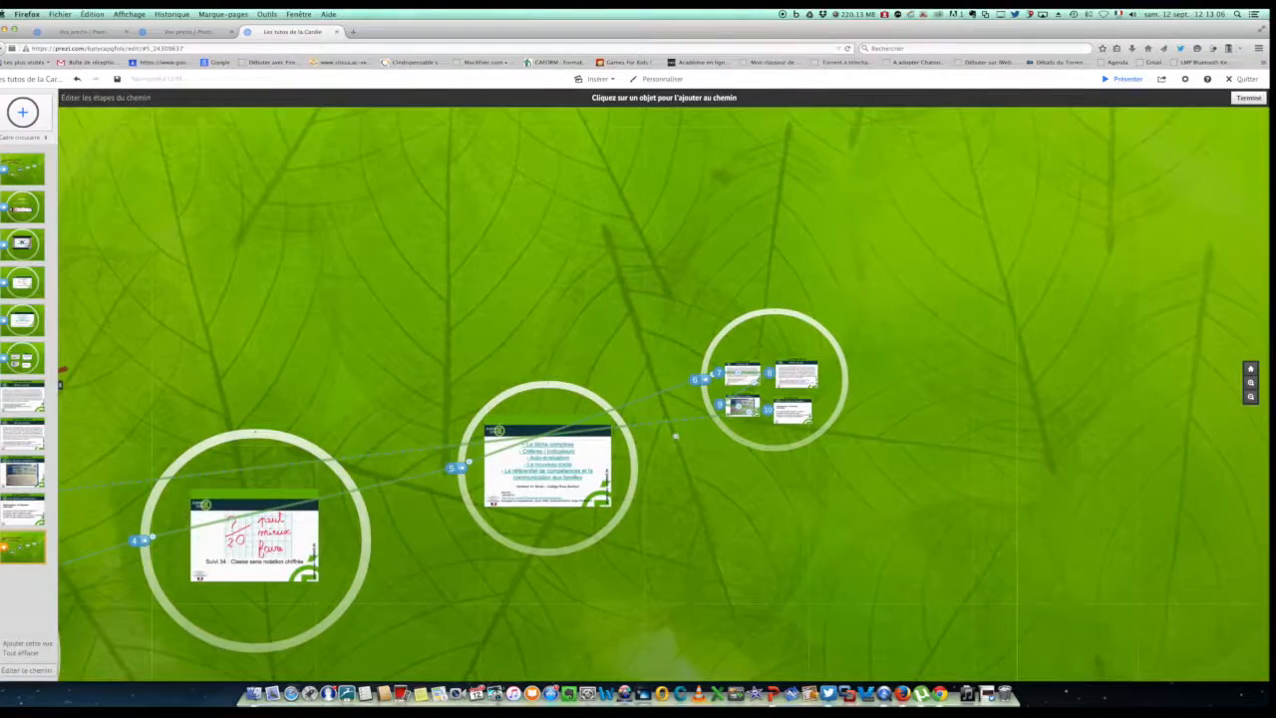
pyautogui.moveTo(529, 414); pyautogui.dragTo(676, 292)
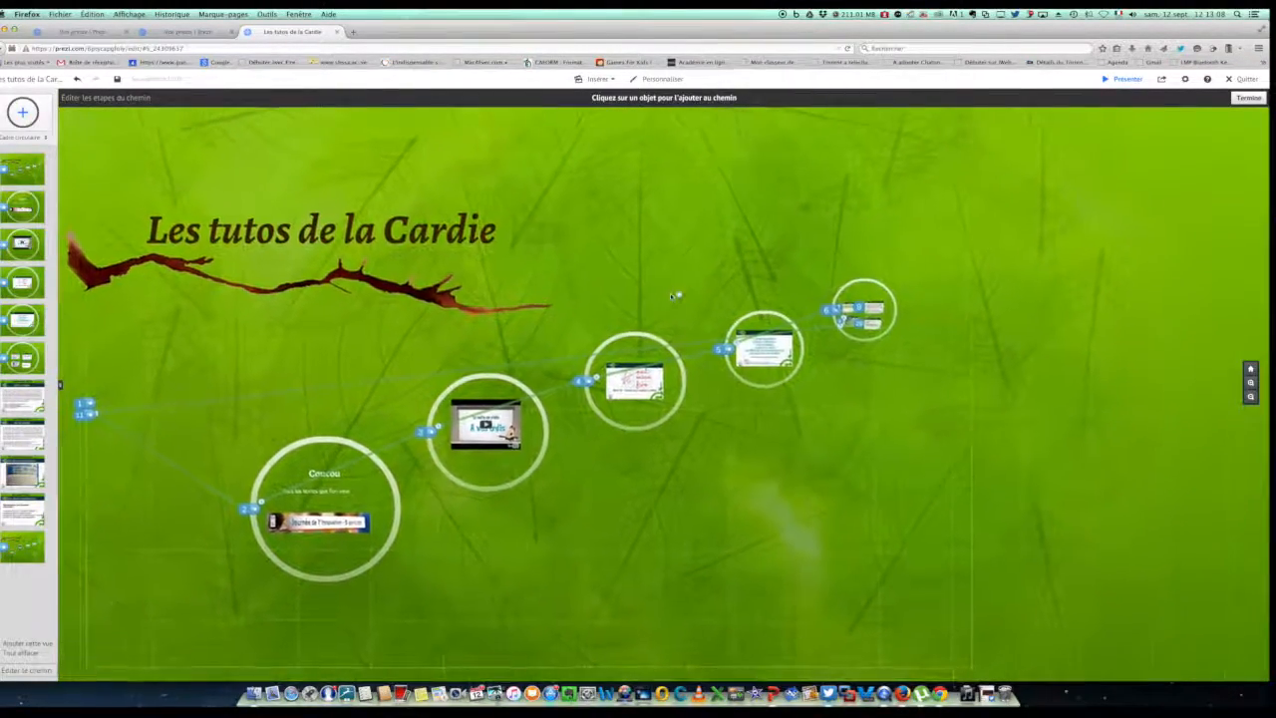
pyautogui.click(1127, 79)
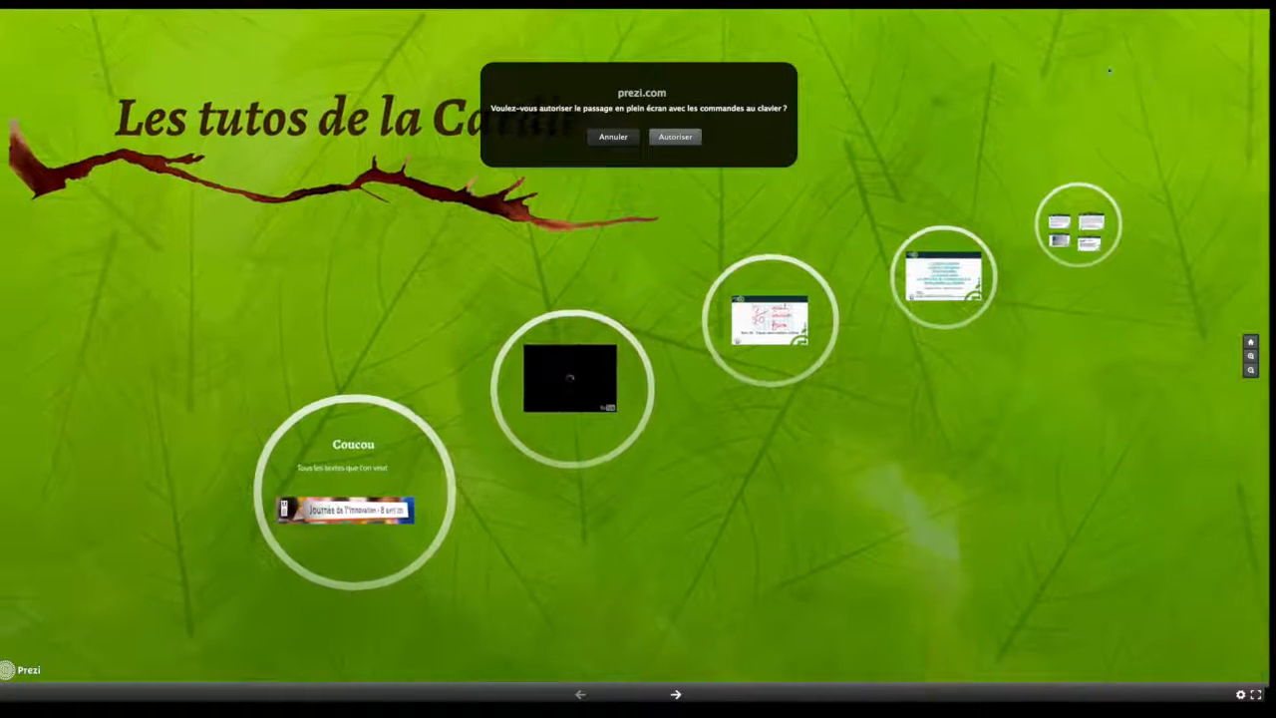
pyautogui.click(674, 138)
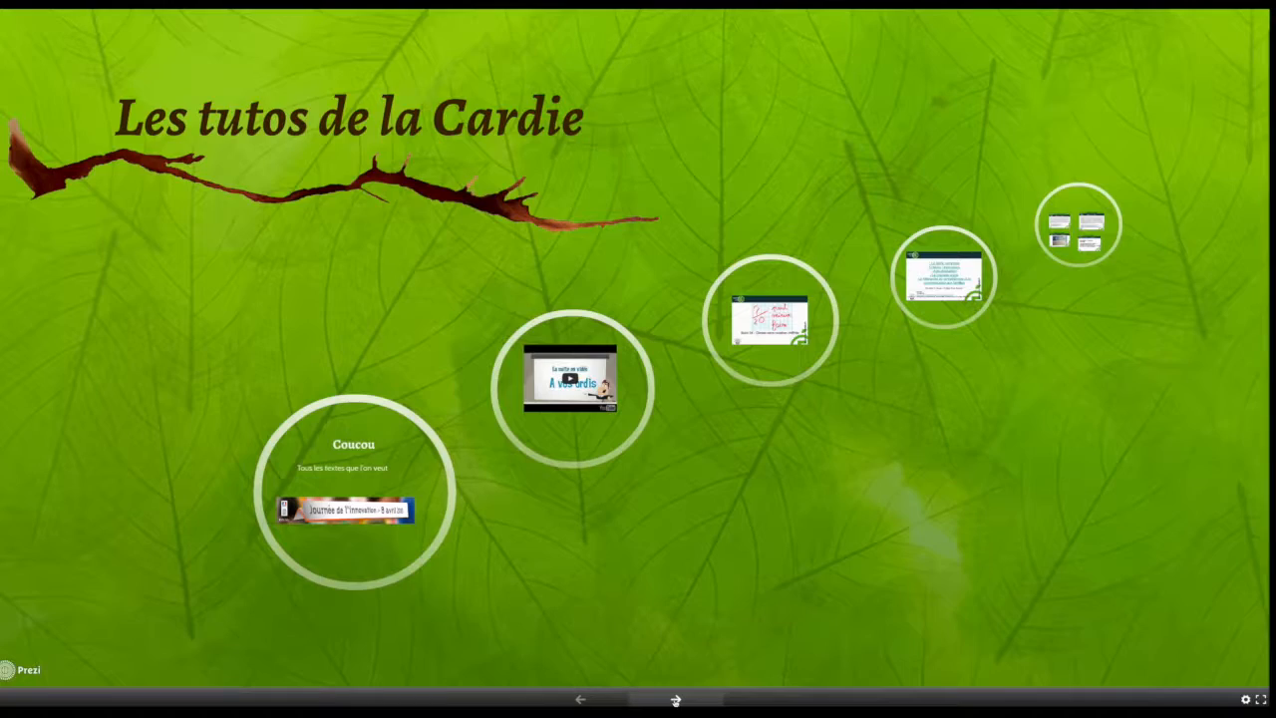
pyautogui.click(675, 700)
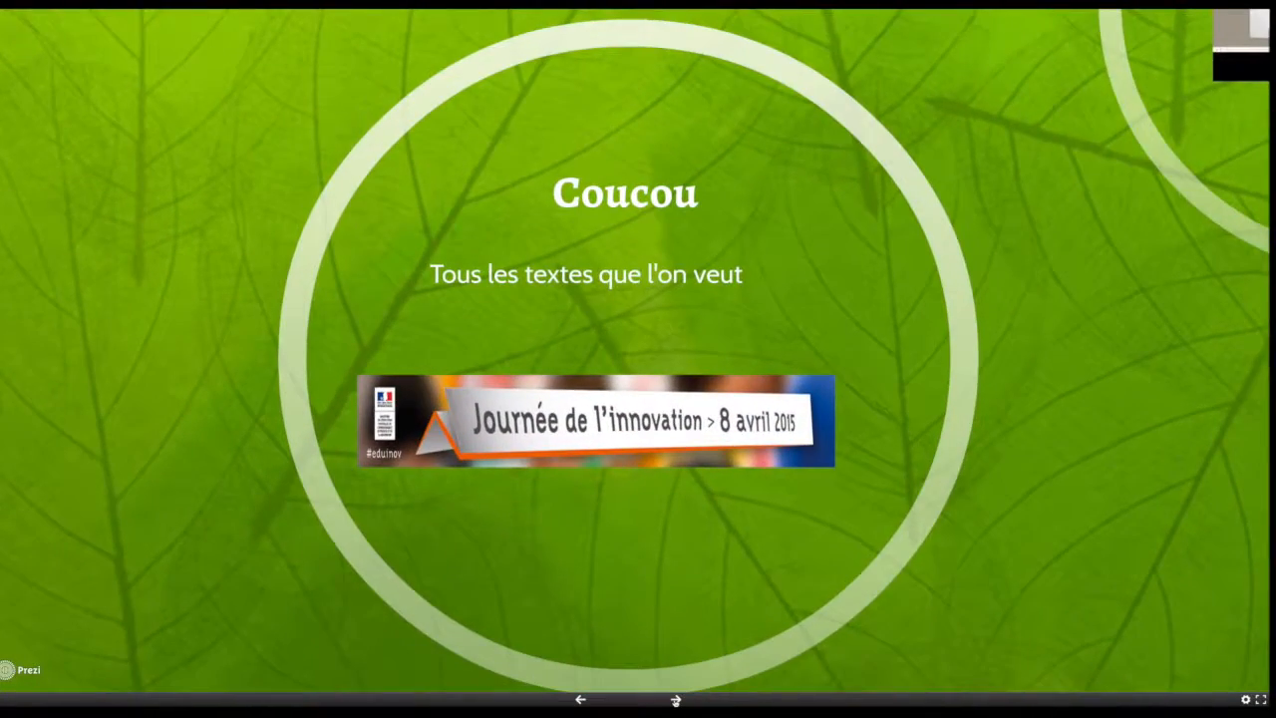
pyautogui.click(675, 701)
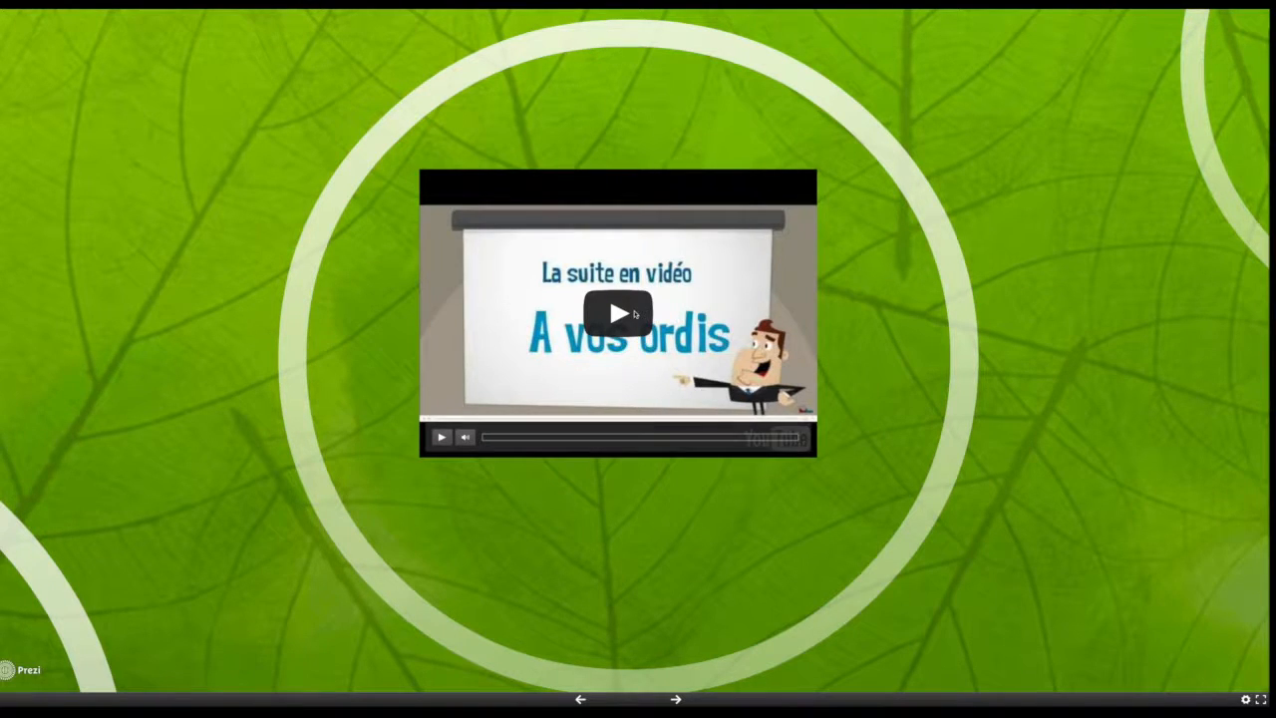
# Play the embedded YouTube video briefly, pause it and move on in the presentation
pyautogui.click(634, 314)
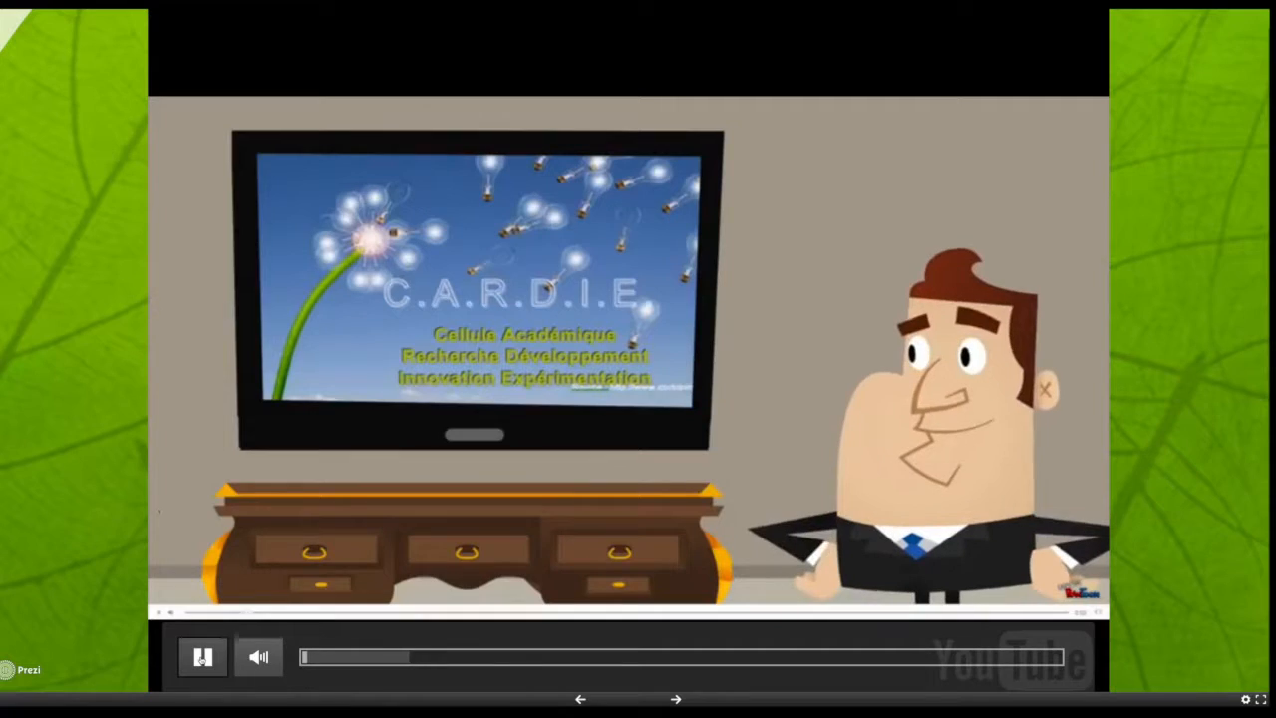
pyautogui.click(202, 657)
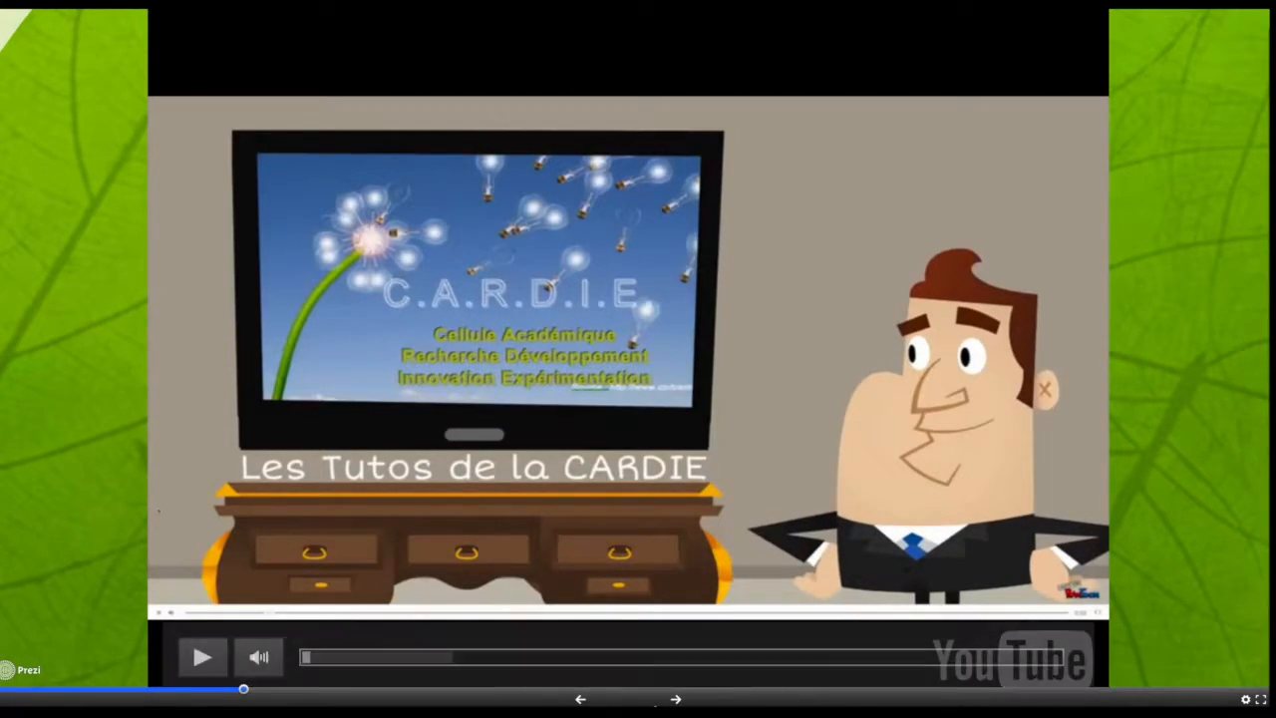
pyautogui.click(661, 702)
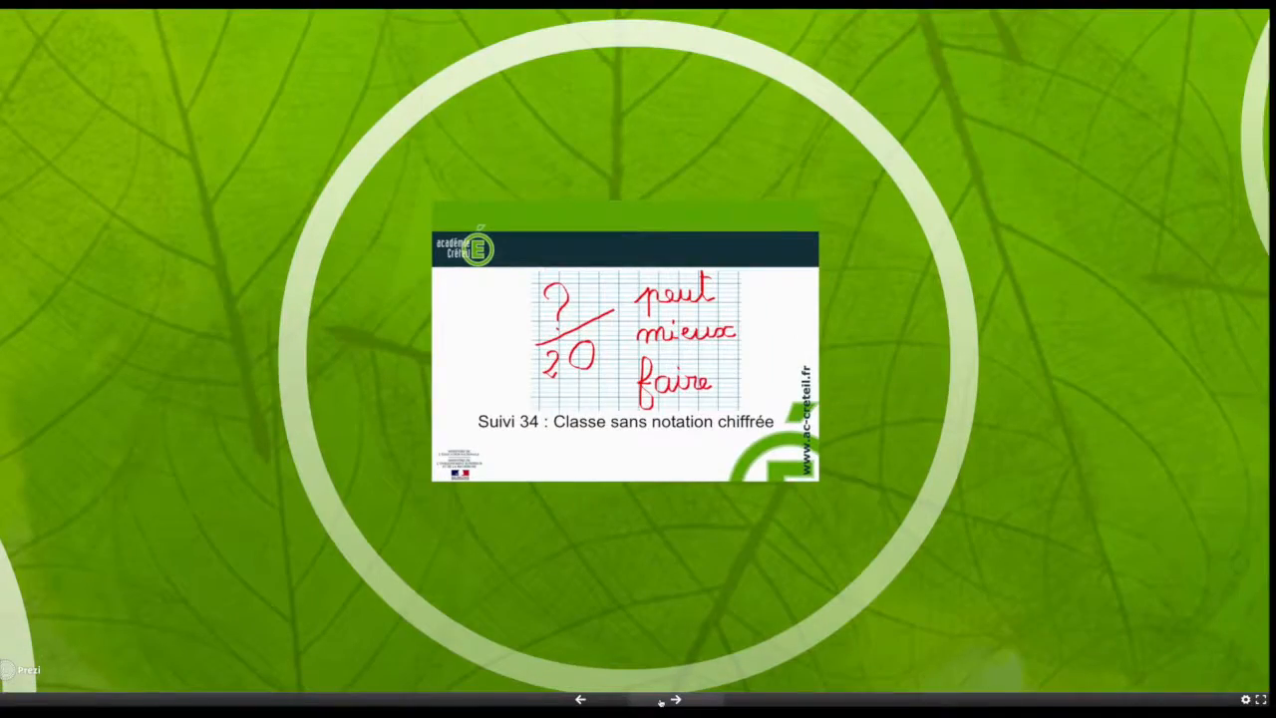
# Step through the remaining path frames, including the four small slides, up to the closing overview
pyautogui.click(661, 702)
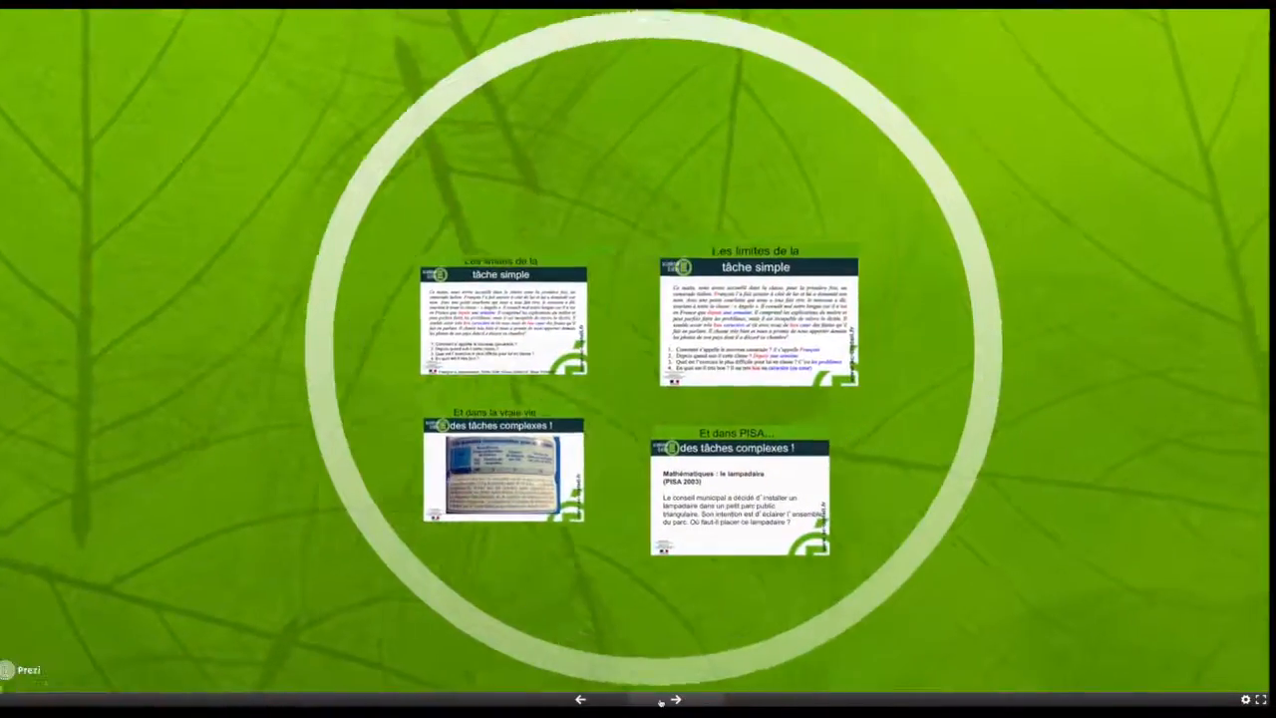
pyautogui.click(661, 702)
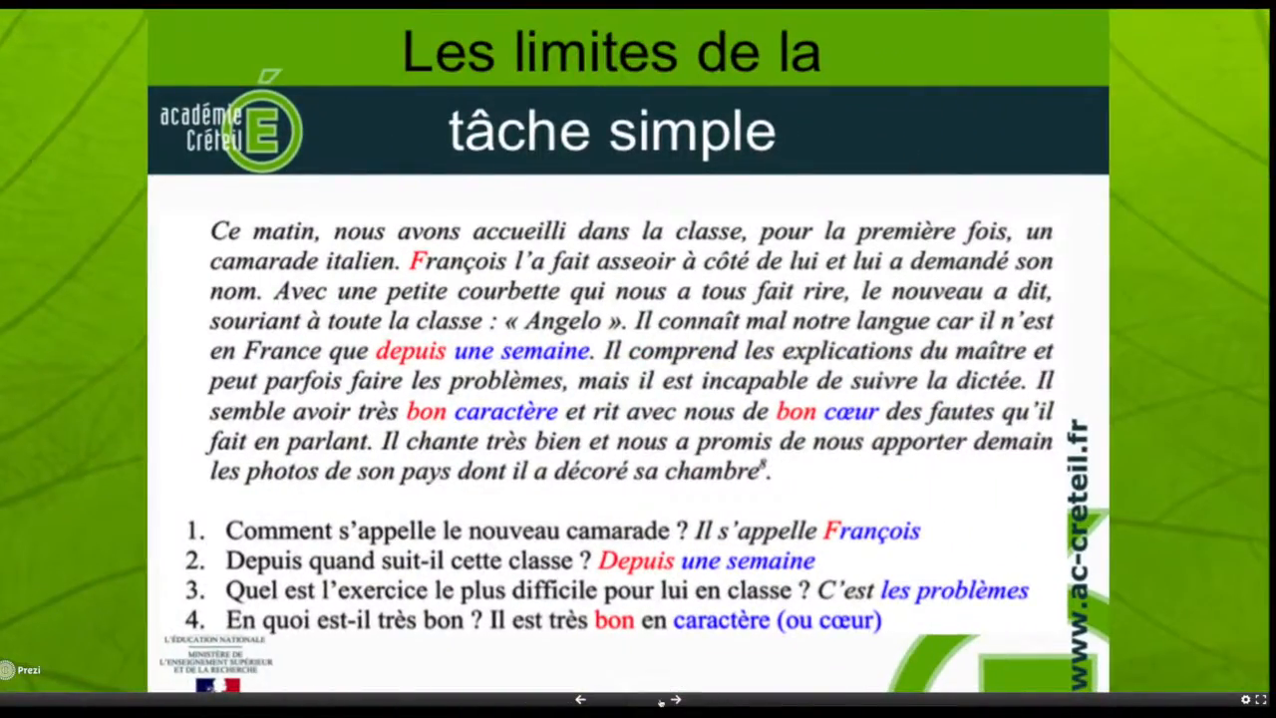
pyautogui.click(661, 702)
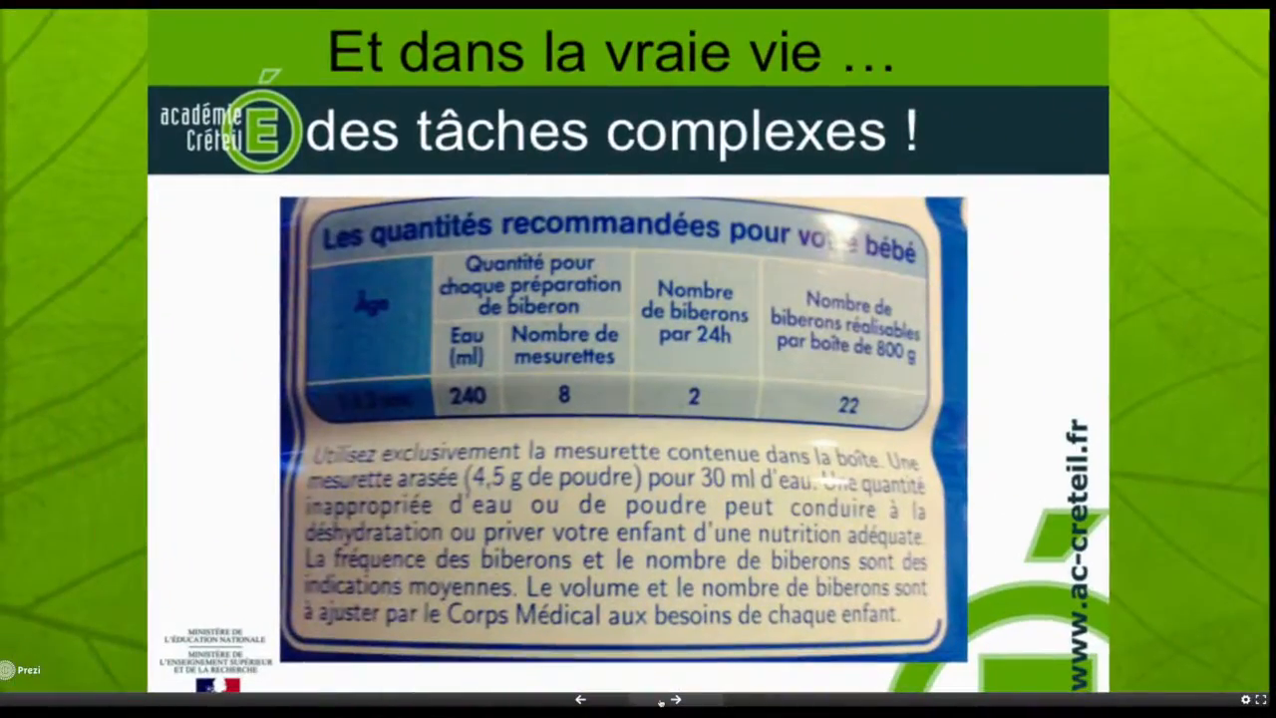
pyautogui.click(661, 702)
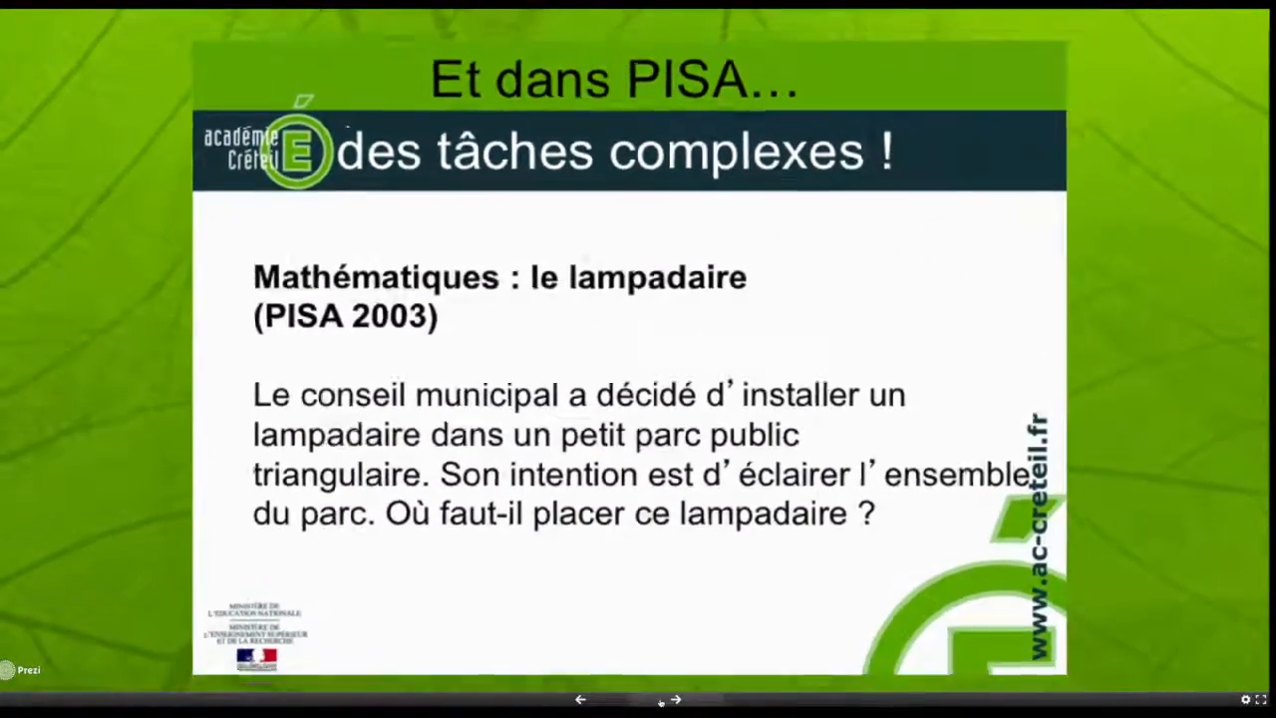
pyautogui.click(661, 701)
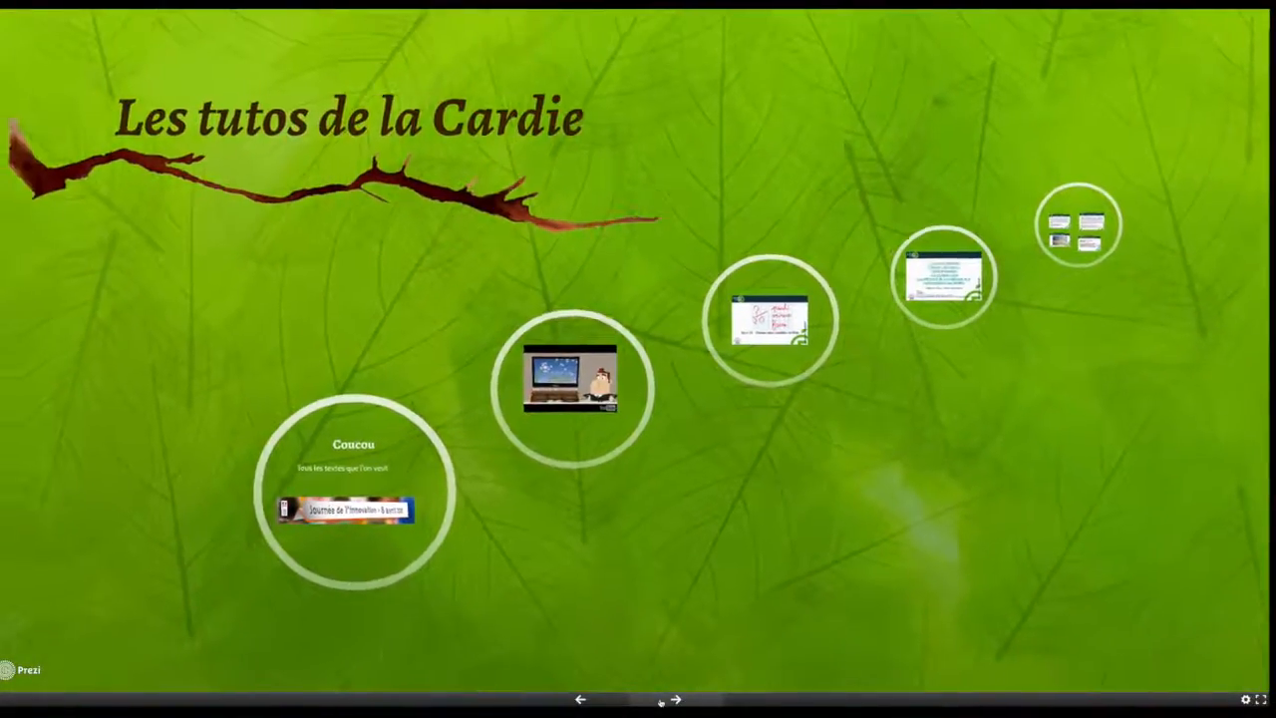